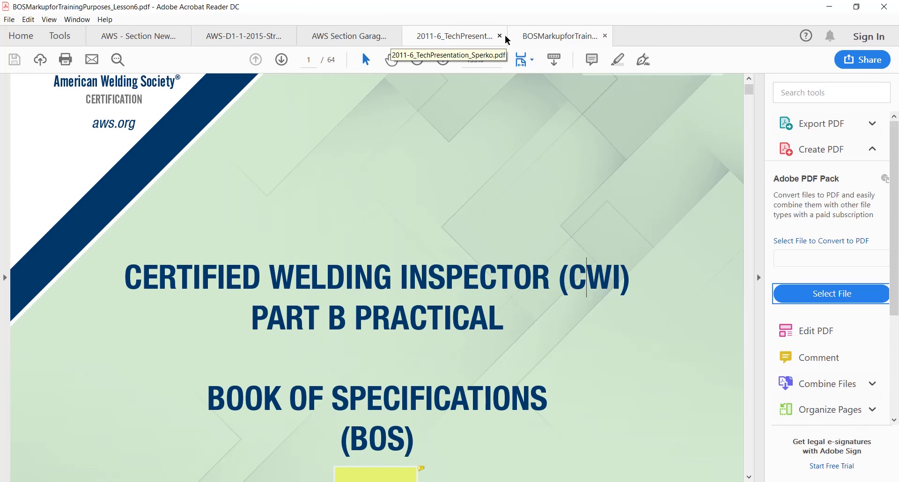
- Read the note on the U.S. CUSTOMARY BOS badge, selecting its text, then close it
{"action": "scroll", "coordinate": [437, 124], "scroll_direction": "down", "scroll_amount": 1}
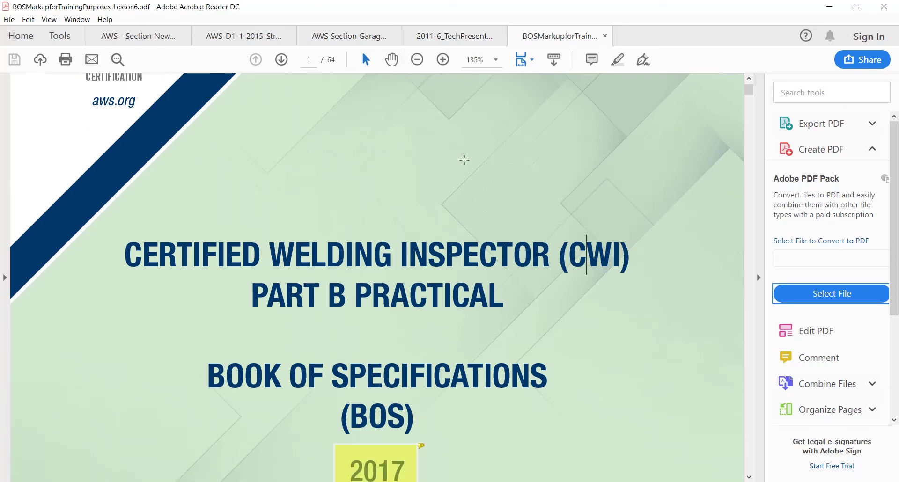
{"action": "scroll", "coordinate": [368, 171], "scroll_direction": "down", "scroll_amount": 2}
{"action": "scroll", "coordinate": [371, 151], "scroll_direction": "down", "scroll_amount": 1}
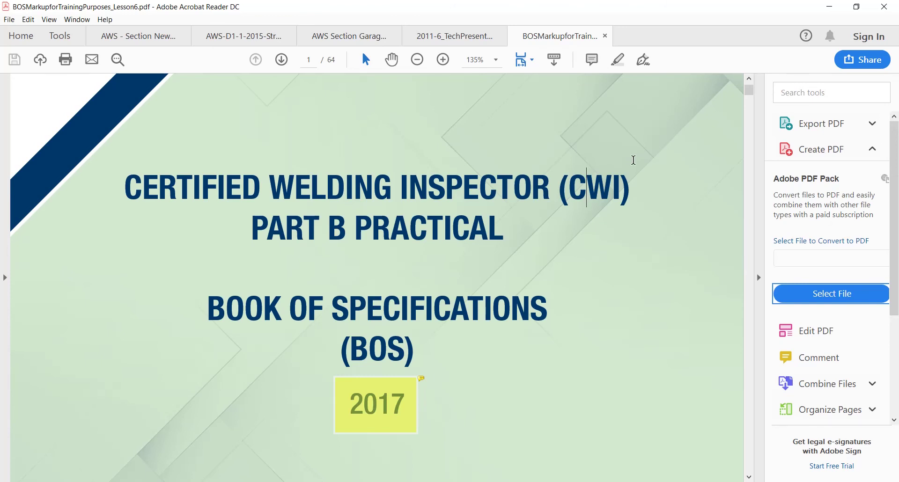
{"action": "scroll", "coordinate": [633, 160], "scroll_direction": "up", "scroll_amount": 3}
{"action": "scroll", "coordinate": [633, 160], "scroll_direction": "up", "scroll_amount": 2}
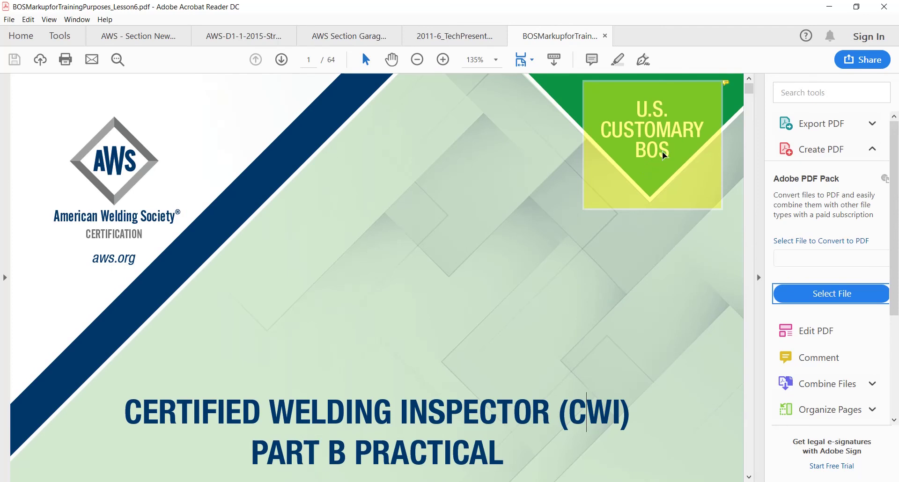
{"action": "left_click", "coordinate": [668, 186]}
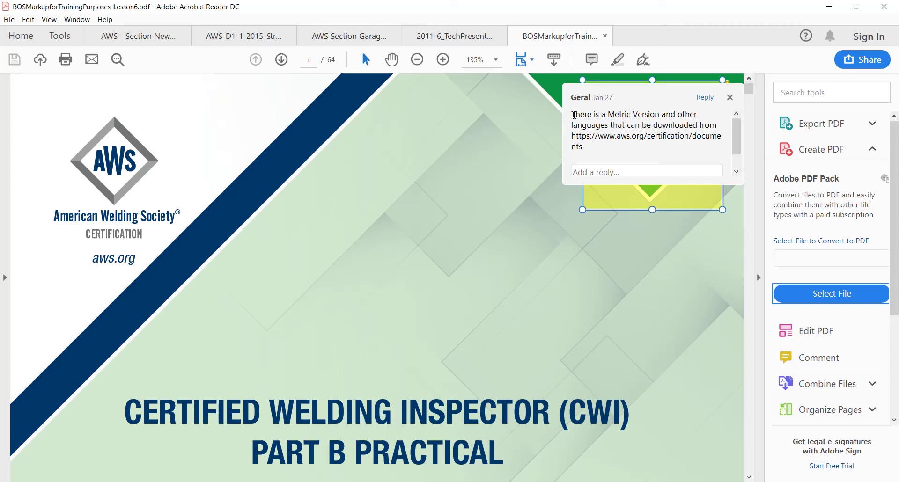
{"action": "key", "text": "ctrl+a"}
{"action": "left_click", "coordinate": [457, 157]}
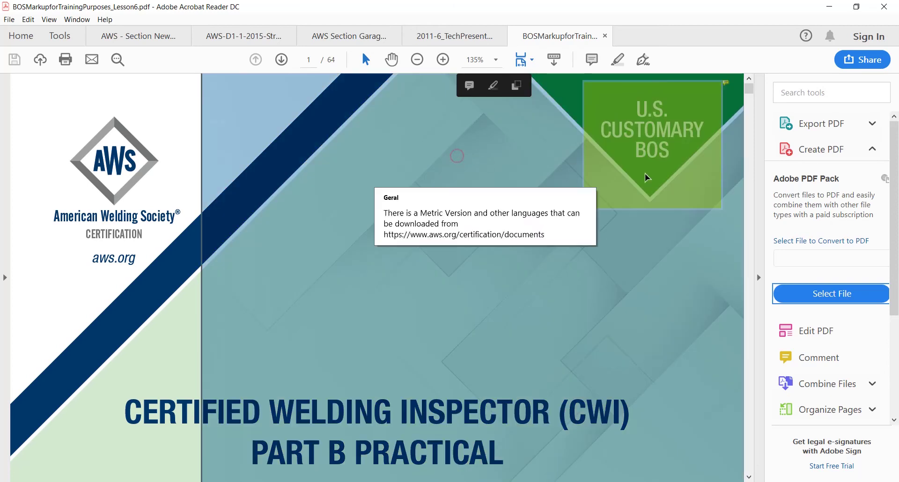
{"action": "left_click", "coordinate": [153, 139]}
- Open and read the note attached to the 2017 badge, then close it
{"action": "mouse_move", "coordinate": [664, 143]}
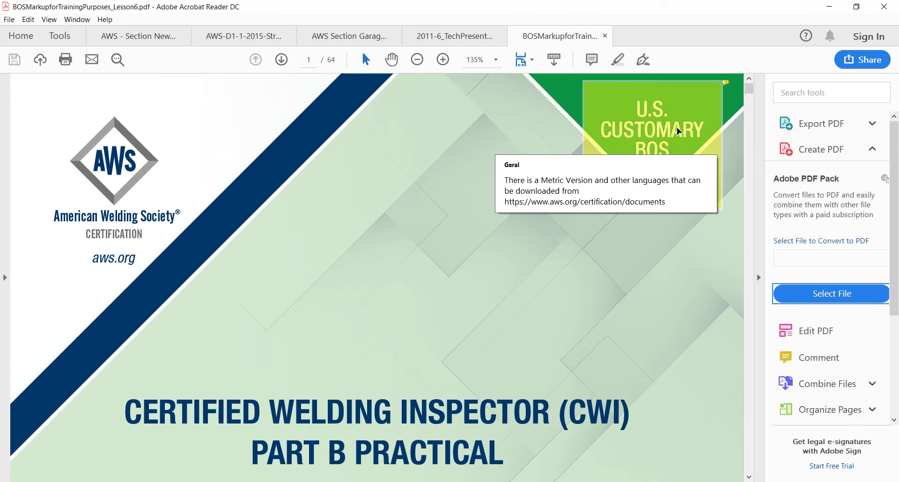
{"action": "scroll", "coordinate": [486, 193], "scroll_direction": "down", "scroll_amount": 5}
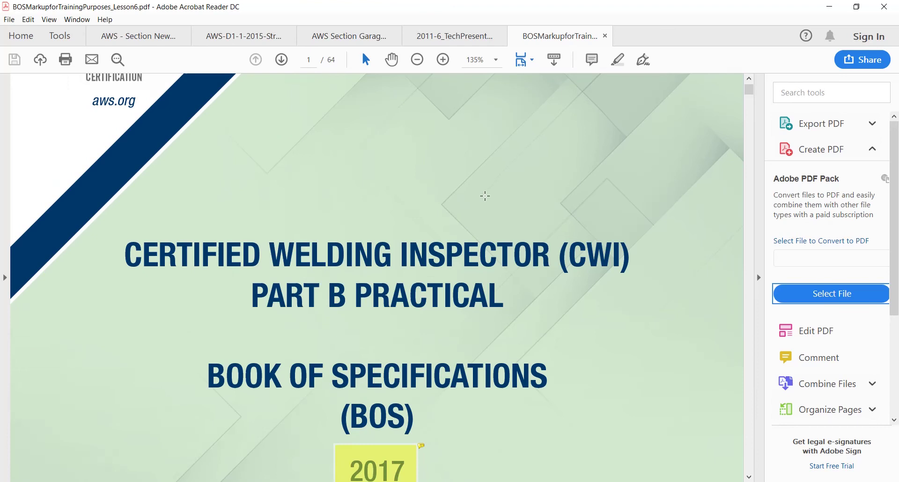
{"action": "left_click", "coordinate": [365, 312]}
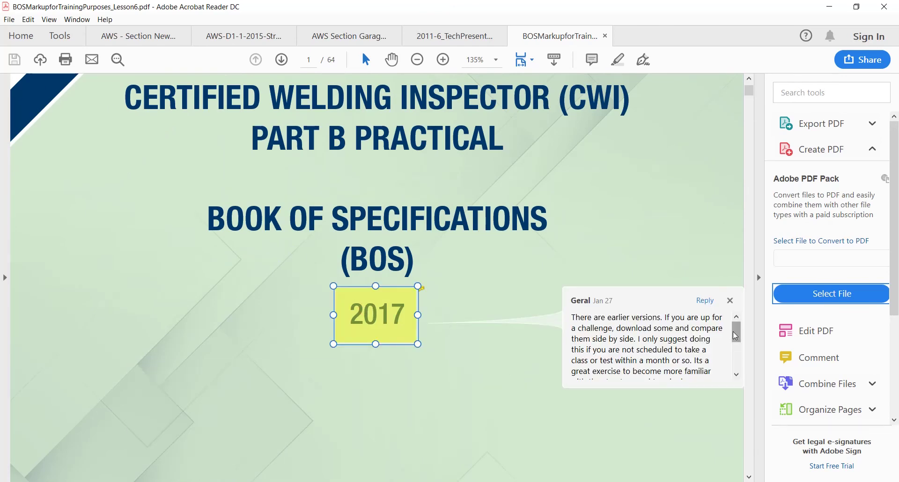
{"action": "scroll", "coordinate": [734, 335], "scroll_direction": "down", "scroll_amount": 3}
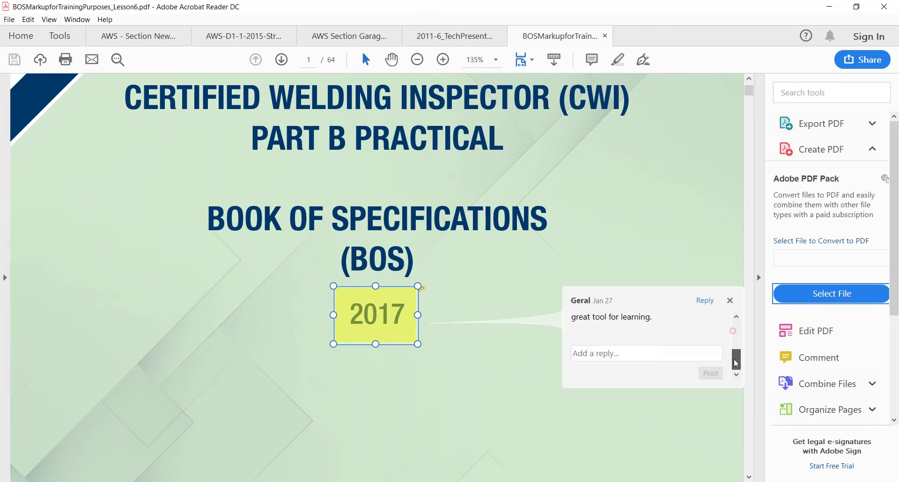
{"action": "left_click", "coordinate": [731, 303]}
- Page down to the cover page's DO NOT WRITE ON THIS BOOK banner
{"action": "scroll", "coordinate": [666, 267], "scroll_direction": "up", "scroll_amount": 5}
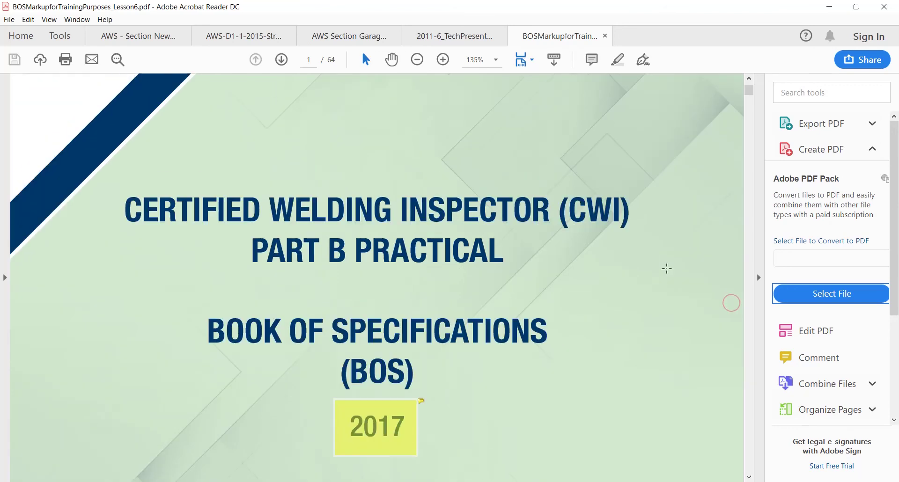
{"action": "left_click", "coordinate": [750, 445]}
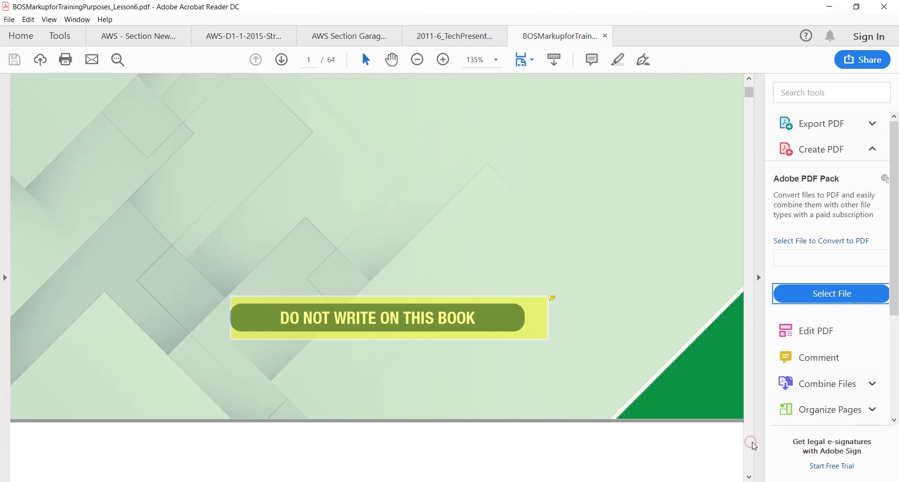
{"action": "mouse_move", "coordinate": [291, 315]}
- Jump ahead to the highlighted Foreword on page 3 and read through it
{"action": "left_click", "coordinate": [752, 435]}
{"action": "left_click", "coordinate": [752, 435]}
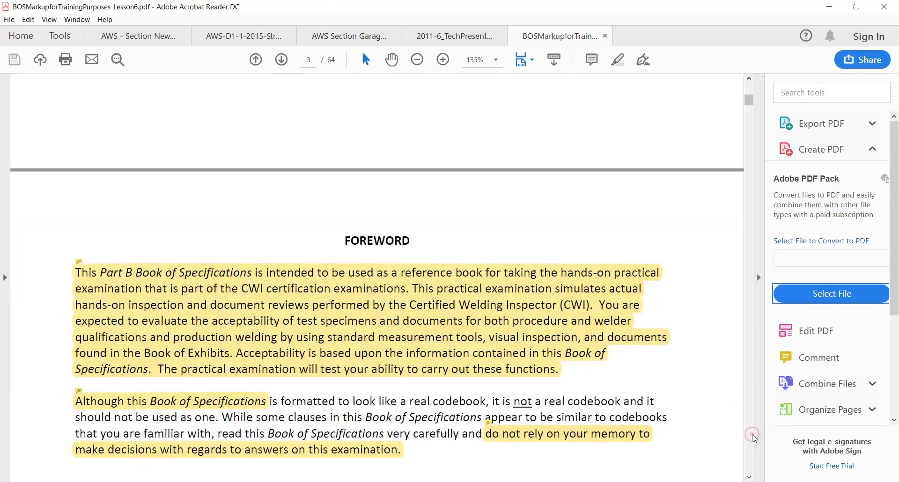
{"action": "scroll", "coordinate": [437, 239], "scroll_direction": "down", "scroll_amount": 3}
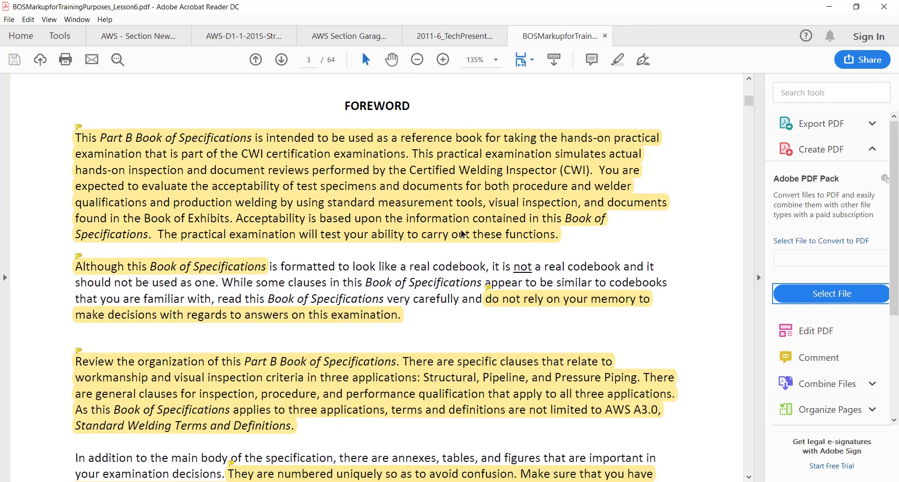
{"action": "scroll", "coordinate": [462, 234], "scroll_direction": "down", "scroll_amount": 5}
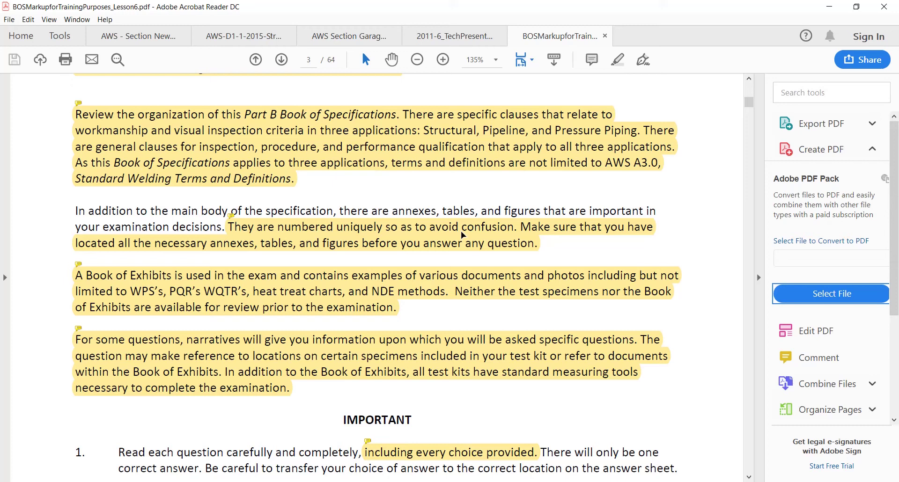
{"action": "scroll", "coordinate": [463, 234], "scroll_direction": "down", "scroll_amount": 5}
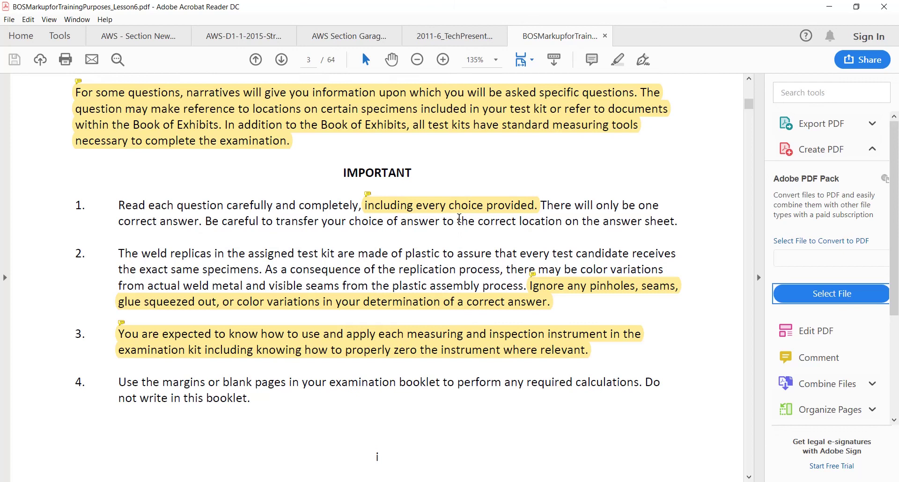
{"action": "scroll", "coordinate": [459, 218], "scroll_direction": "down", "scroll_amount": 2}
{"action": "scroll", "coordinate": [462, 210], "scroll_direction": "up", "scroll_amount": 6}
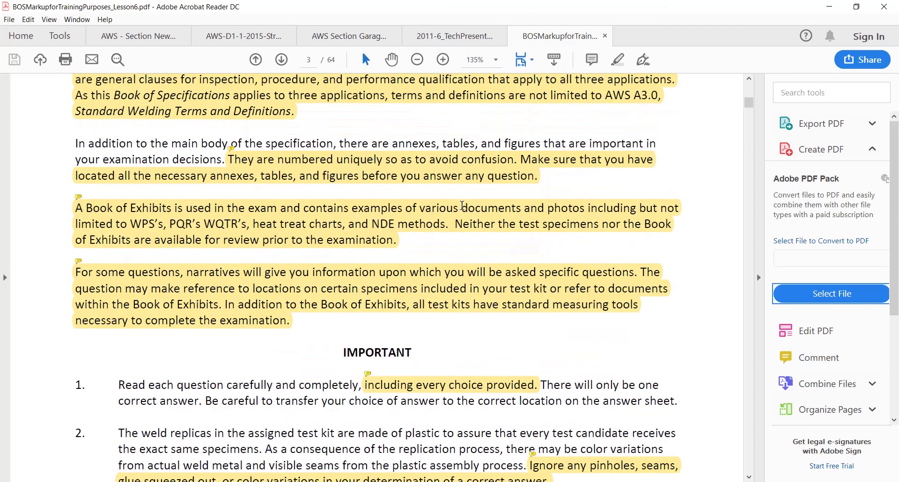
{"action": "scroll", "coordinate": [463, 206], "scroll_direction": "up", "scroll_amount": 2}
- Scroll past blank page 4 to the Table of Contents on page 5
{"action": "mouse_move", "coordinate": [405, 247]}
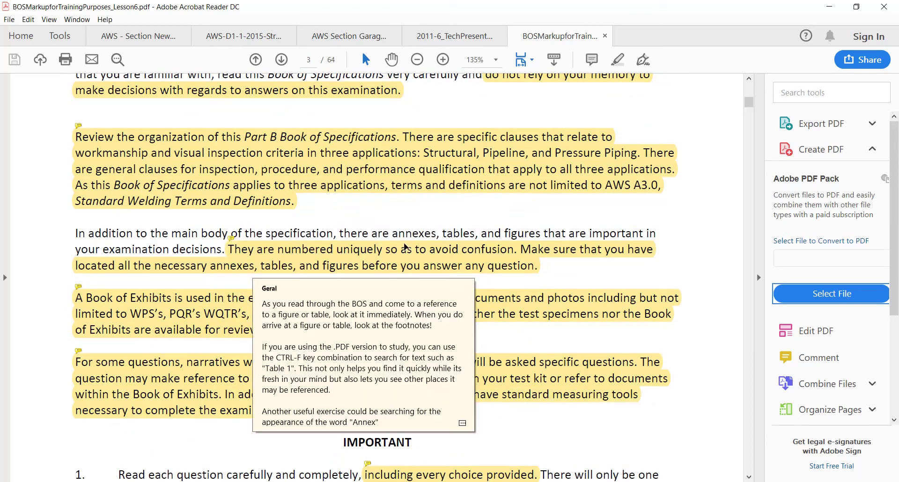
{"action": "scroll", "coordinate": [405, 247], "scroll_direction": "down", "scroll_amount": 9}
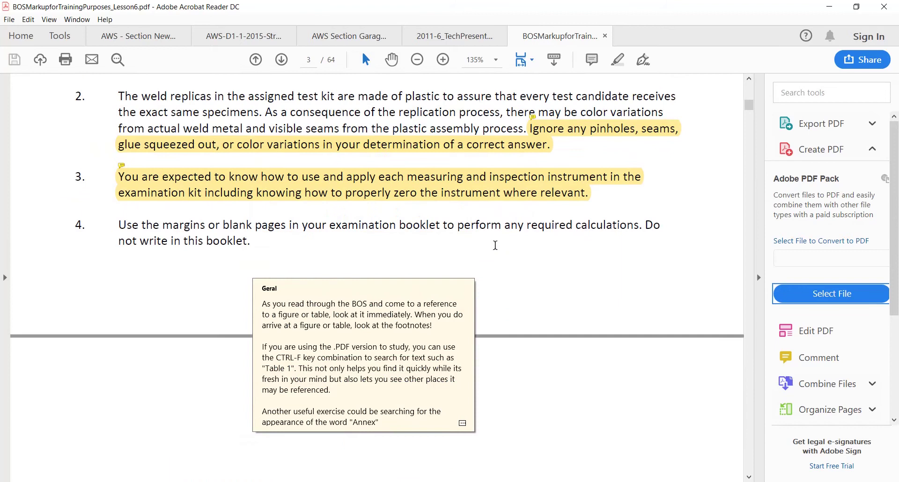
{"action": "scroll", "coordinate": [495, 245], "scroll_direction": "down", "scroll_amount": 7}
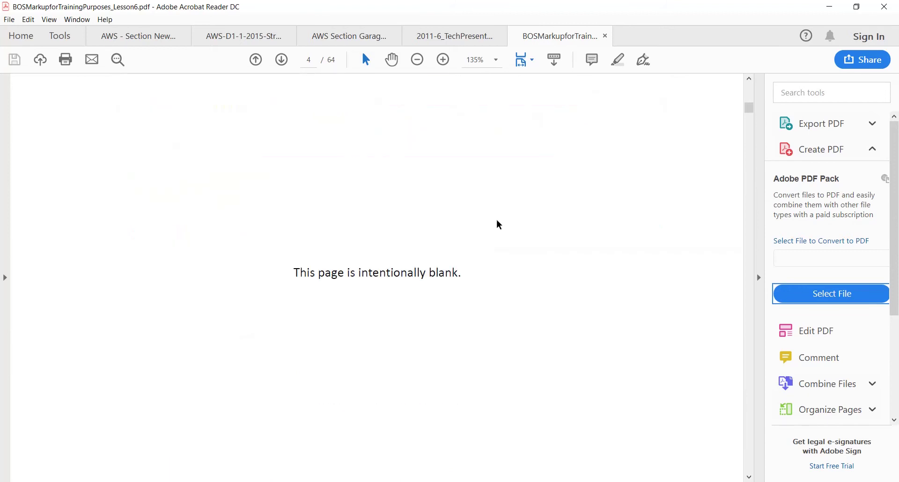
{"action": "scroll", "coordinate": [462, 235], "scroll_direction": "down", "scroll_amount": 2}
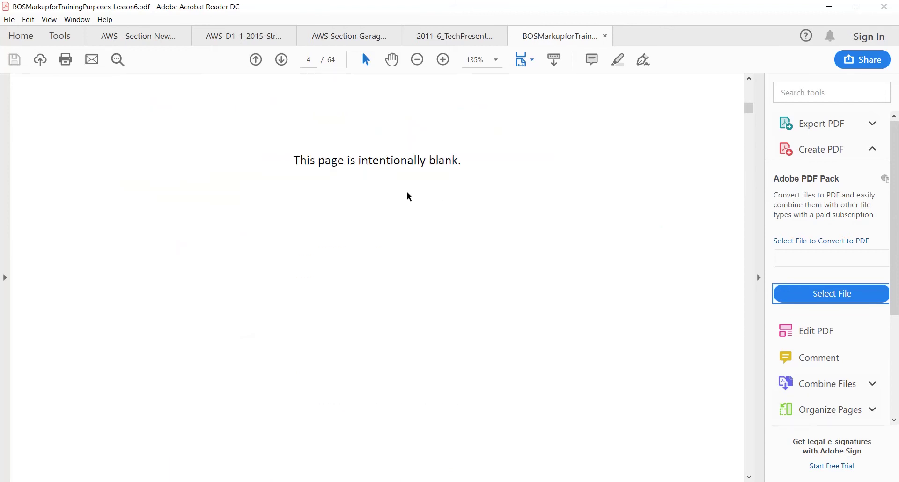
{"action": "scroll", "coordinate": [443, 251], "scroll_direction": "down", "scroll_amount": 14}
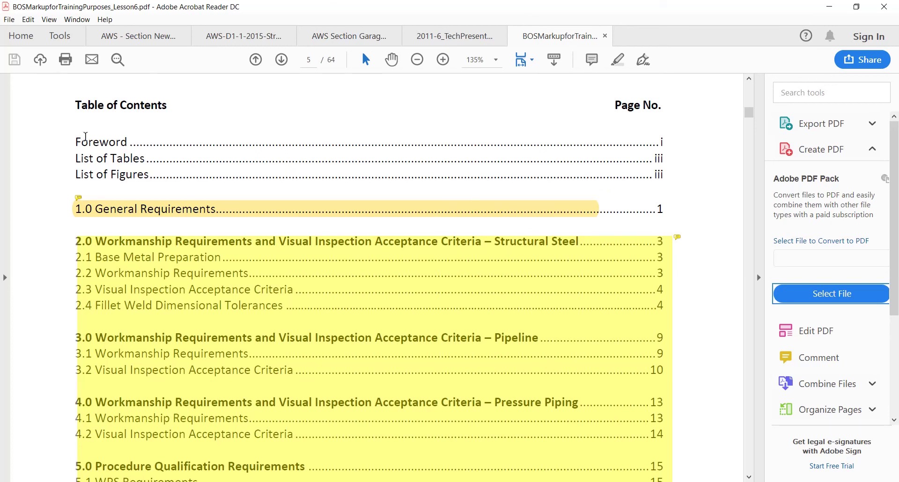
- Show the note on highlighted sections 2.0–5.0: learn where clauses are, not memorize criteria
{"action": "left_click_drag", "start_coordinate": [78, 141], "coordinate": [100, 142]}
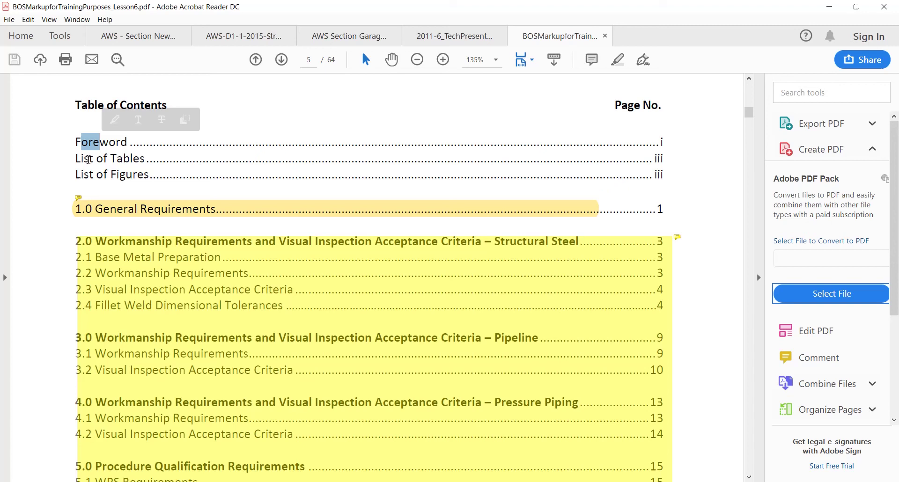
{"action": "scroll", "coordinate": [142, 186], "scroll_direction": "down", "scroll_amount": 3}
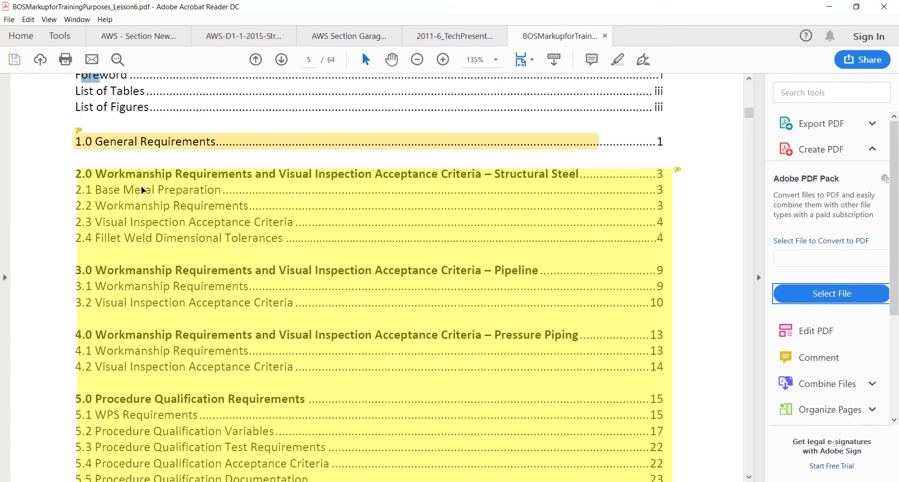
{"action": "mouse_move", "coordinate": [139, 145]}
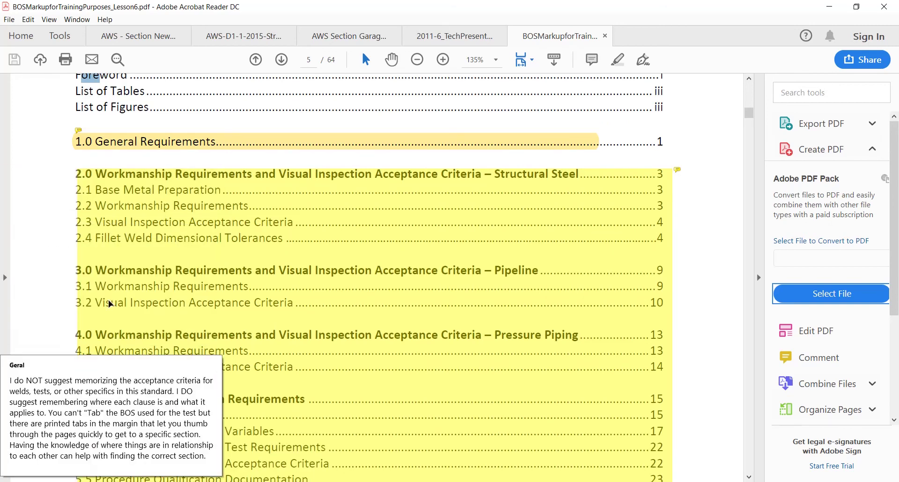
{"action": "scroll", "coordinate": [179, 191], "scroll_direction": "up", "scroll_amount": 3}
{"action": "scroll", "coordinate": [182, 187], "scroll_direction": "up", "scroll_amount": 4}
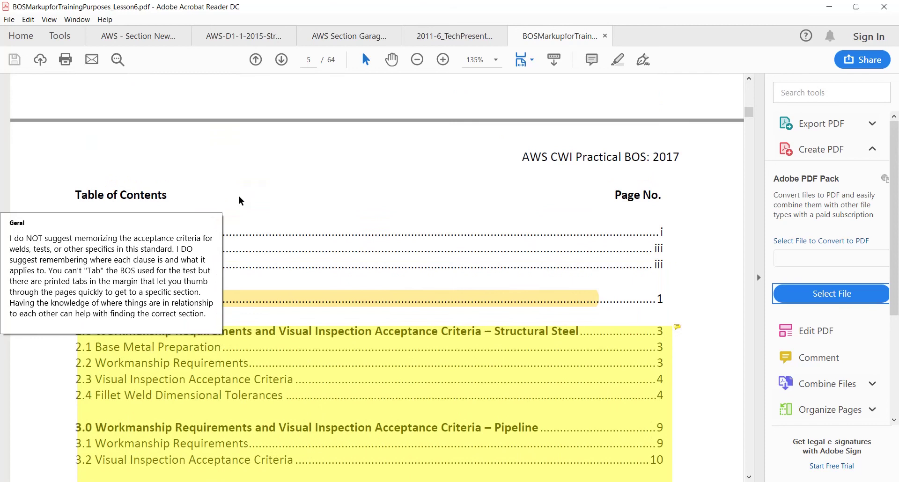
{"action": "scroll", "coordinate": [374, 209], "scroll_direction": "down", "scroll_amount": 7}
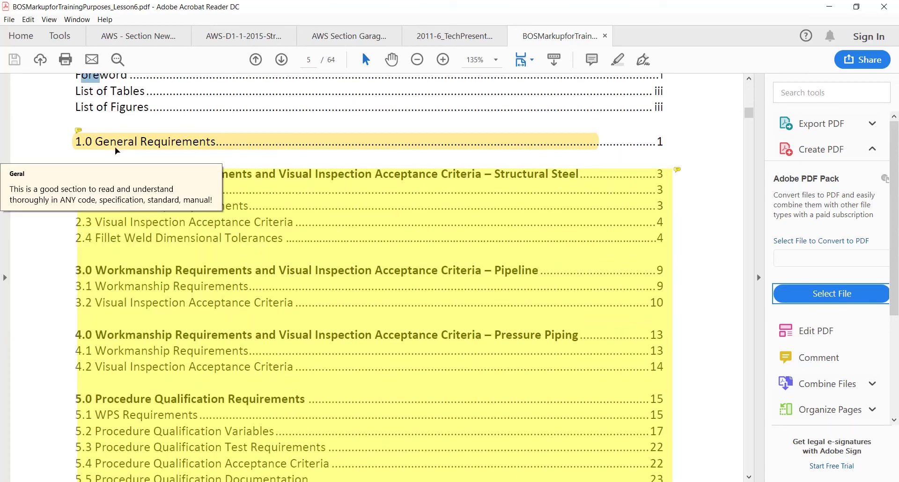
{"action": "mouse_move", "coordinate": [158, 316]}
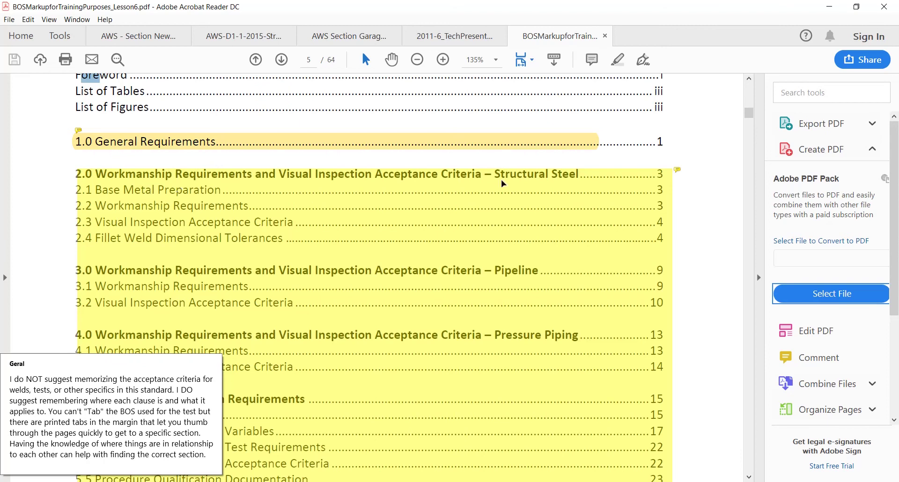
- Open the large contents highlight's comment, read it, and close the popup
{"action": "left_click_drag", "start_coordinate": [494, 174], "coordinate": [502, 173]}
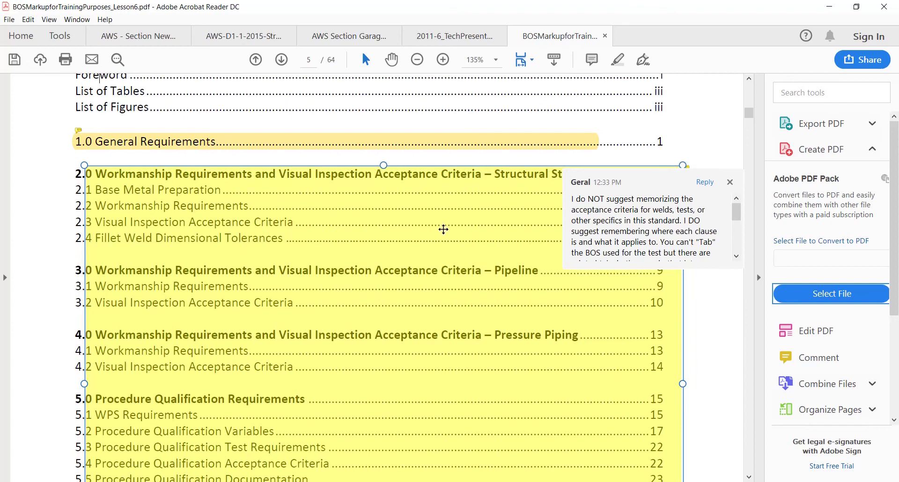
{"action": "left_click", "coordinate": [501, 275]}
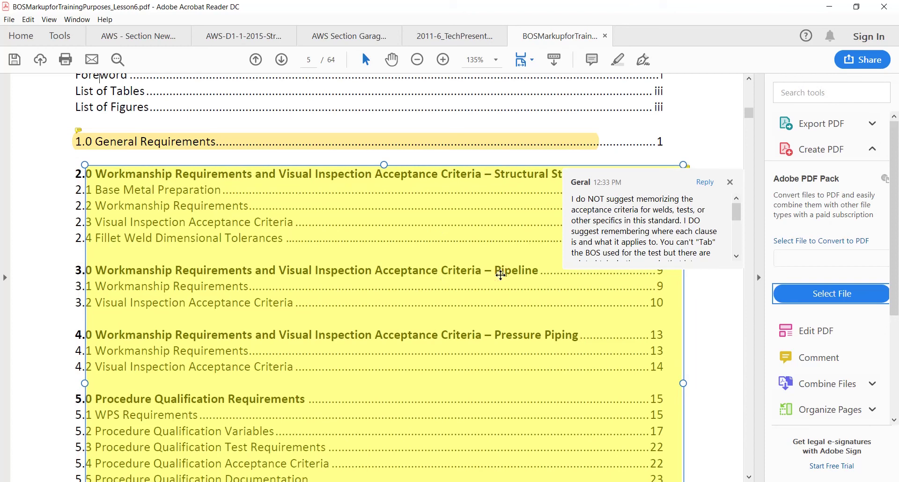
{"action": "left_click", "coordinate": [729, 182]}
- Scan the Table of Contents down to Annex X and back up
{"action": "scroll", "coordinate": [583, 249], "scroll_direction": "down", "scroll_amount": 3}
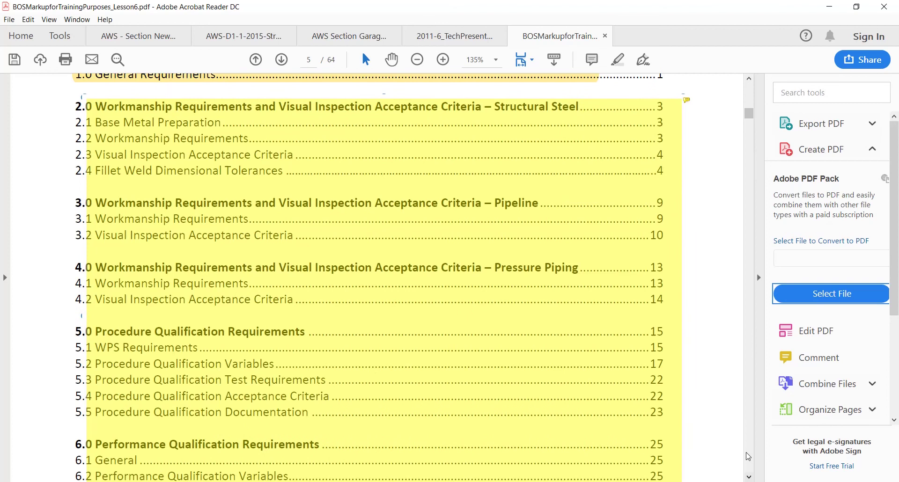
{"action": "mouse_move", "coordinate": [542, 284]}
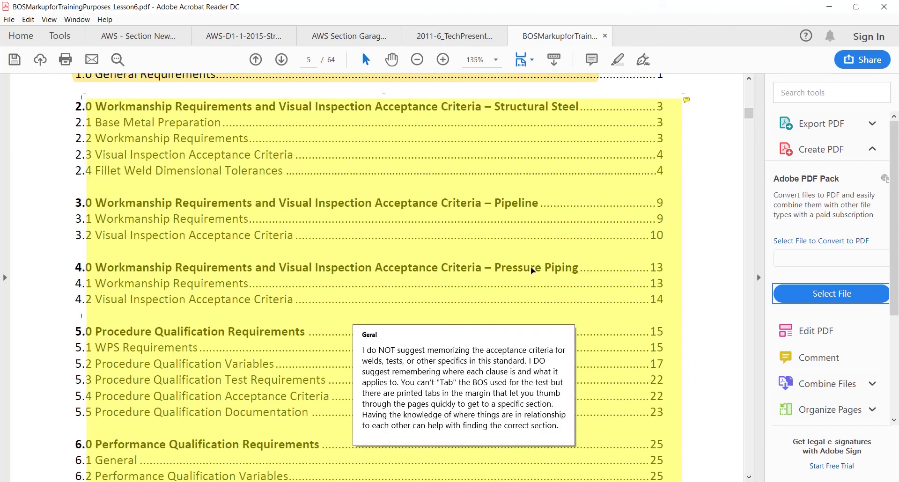
{"action": "scroll", "coordinate": [530, 266], "scroll_direction": "down", "scroll_amount": 5}
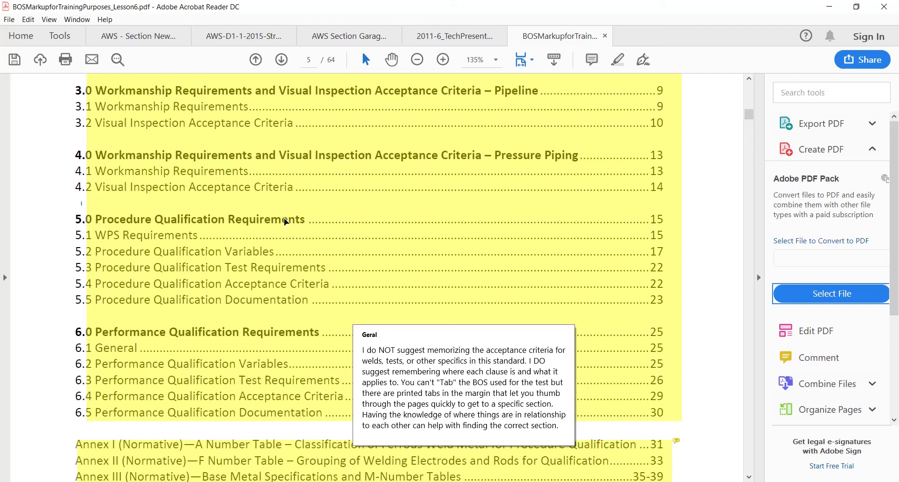
{"action": "scroll", "coordinate": [288, 218], "scroll_direction": "down", "scroll_amount": 4}
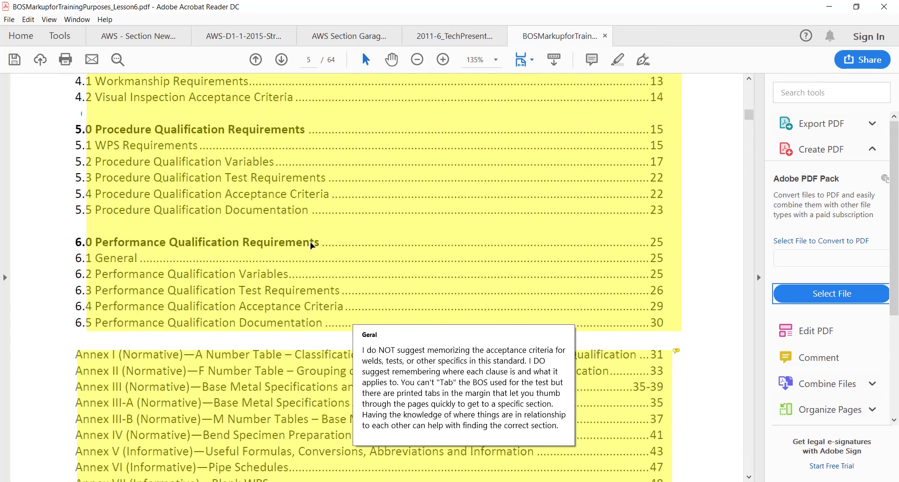
{"action": "scroll", "coordinate": [310, 241], "scroll_direction": "down", "scroll_amount": 7}
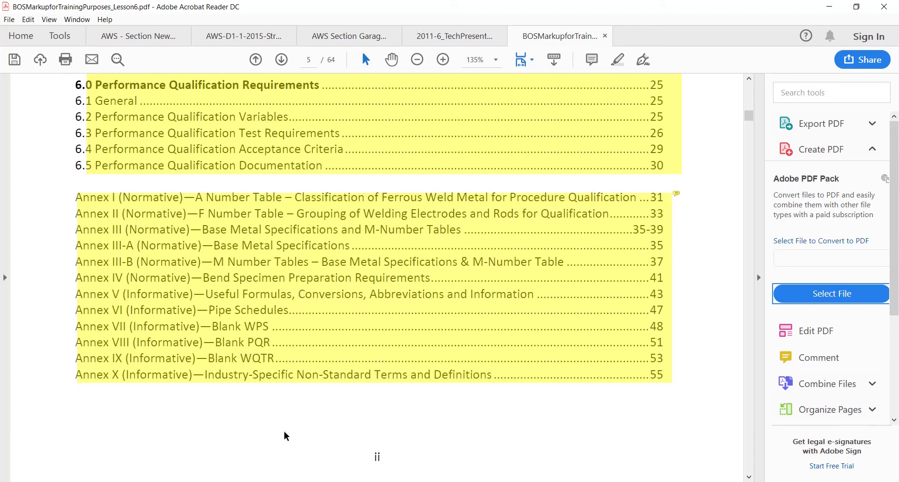
{"action": "scroll", "coordinate": [417, 229], "scroll_direction": "up", "scroll_amount": 2}
{"action": "scroll", "coordinate": [417, 230], "scroll_direction": "up", "scroll_amount": 15}
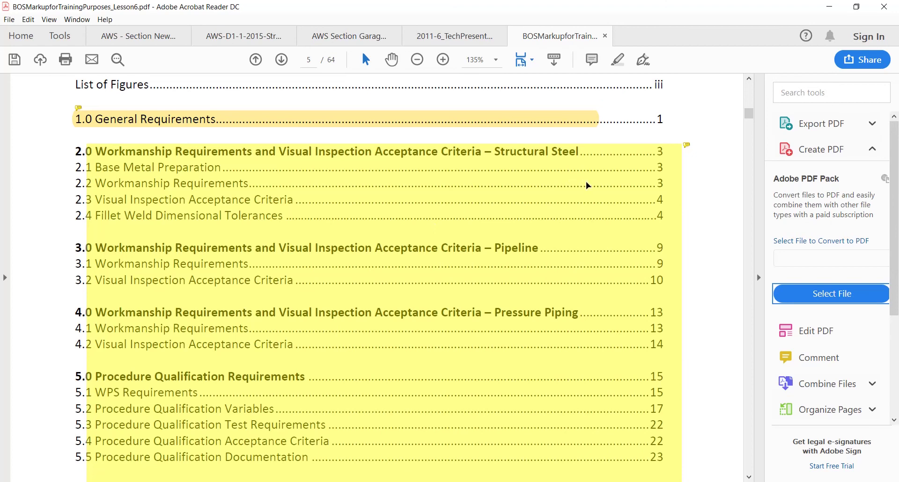
- Read the 1.0 and main highlight notes, then show the page 6 List of Tables note
{"action": "mouse_move", "coordinate": [109, 129]}
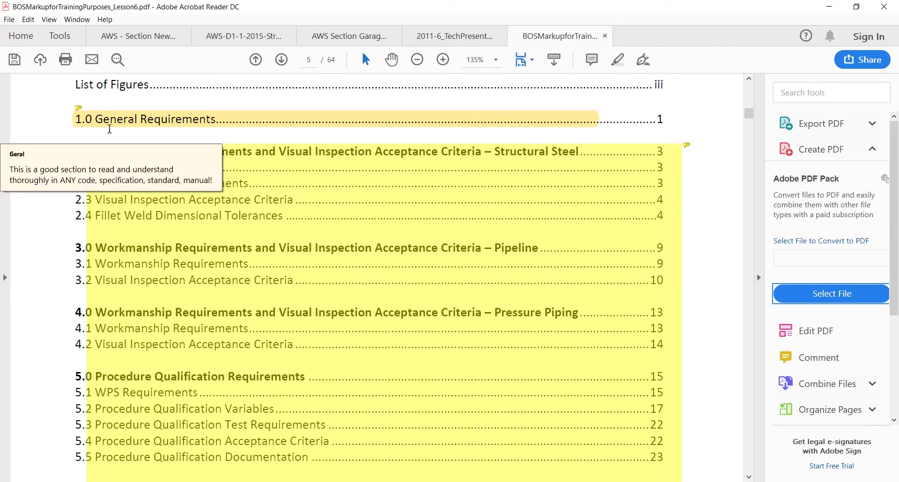
{"action": "mouse_move", "coordinate": [418, 341]}
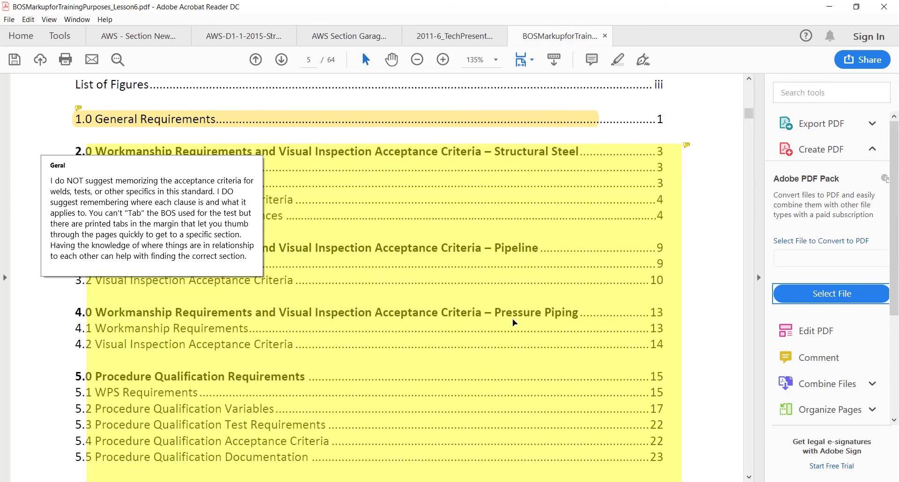
{"action": "scroll", "coordinate": [512, 317], "scroll_direction": "down", "scroll_amount": 3}
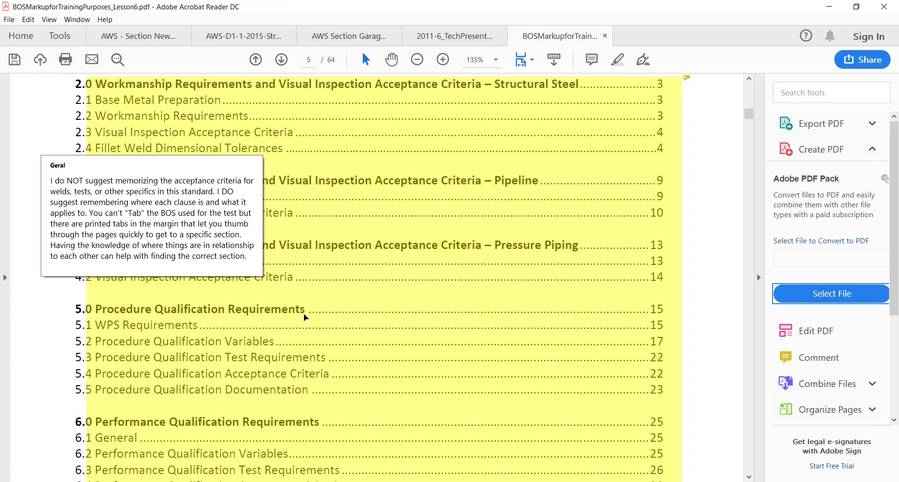
{"action": "scroll", "coordinate": [305, 318], "scroll_direction": "down", "scroll_amount": 3}
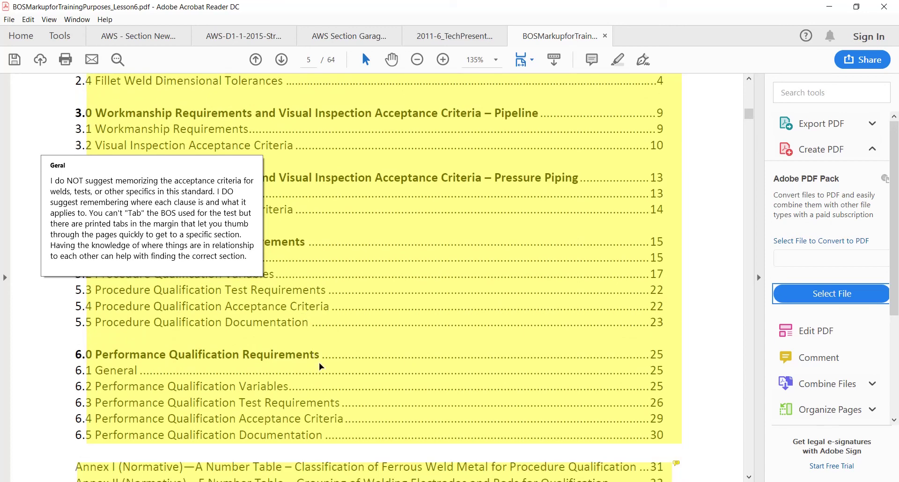
{"action": "scroll", "coordinate": [465, 348], "scroll_direction": "down", "scroll_amount": 5}
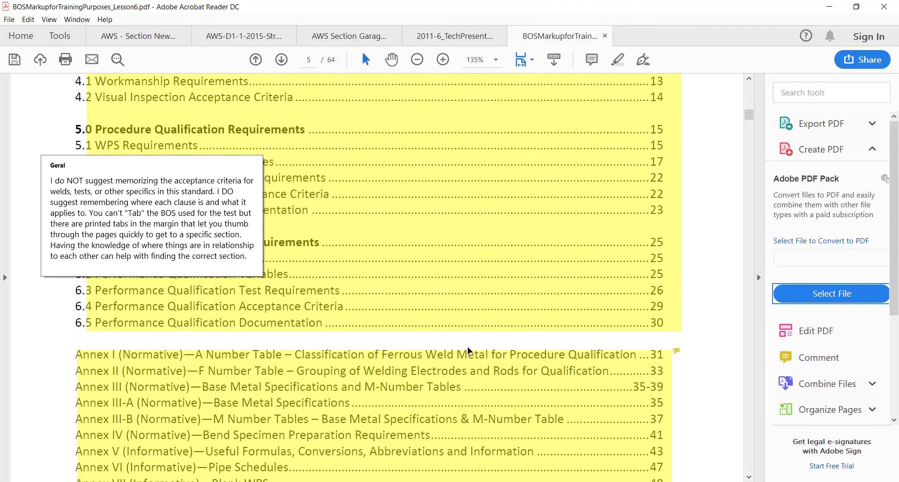
{"action": "scroll", "coordinate": [470, 345], "scroll_direction": "down", "scroll_amount": 16}
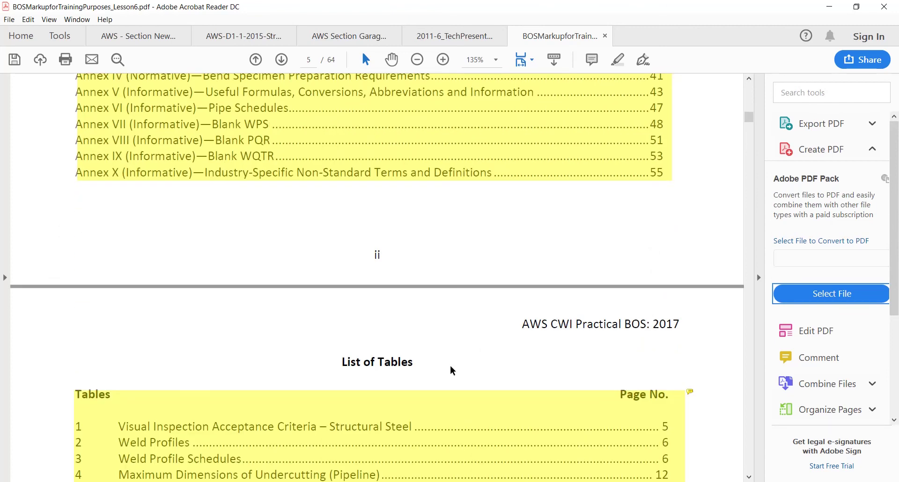
{"action": "scroll", "coordinate": [462, 344], "scroll_direction": "up", "scroll_amount": 18}
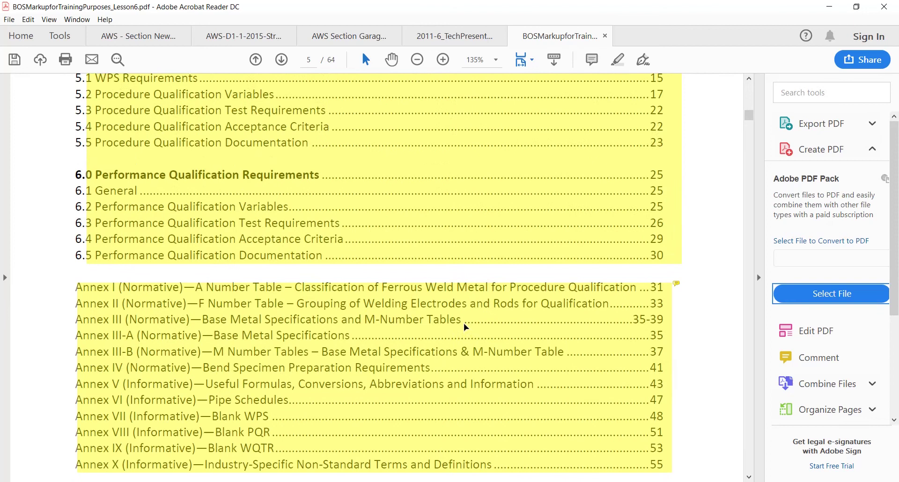
{"action": "scroll", "coordinate": [459, 332], "scroll_direction": "down", "scroll_amount": 20}
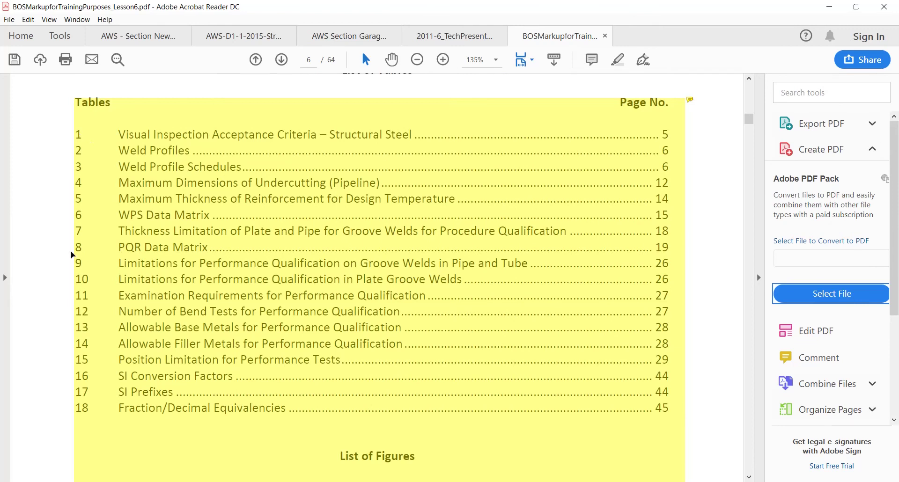
{"action": "mouse_move", "coordinate": [91, 406]}
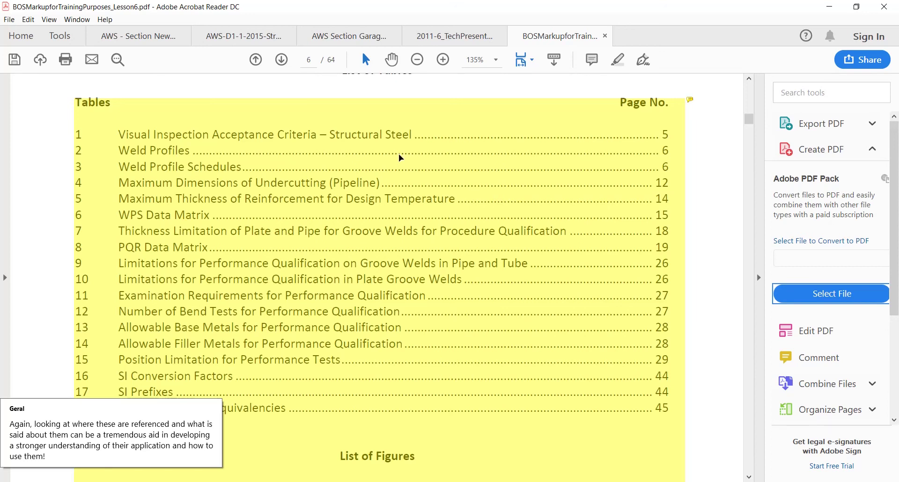
{"action": "scroll", "coordinate": [398, 154], "scroll_direction": "down", "scroll_amount": 10}
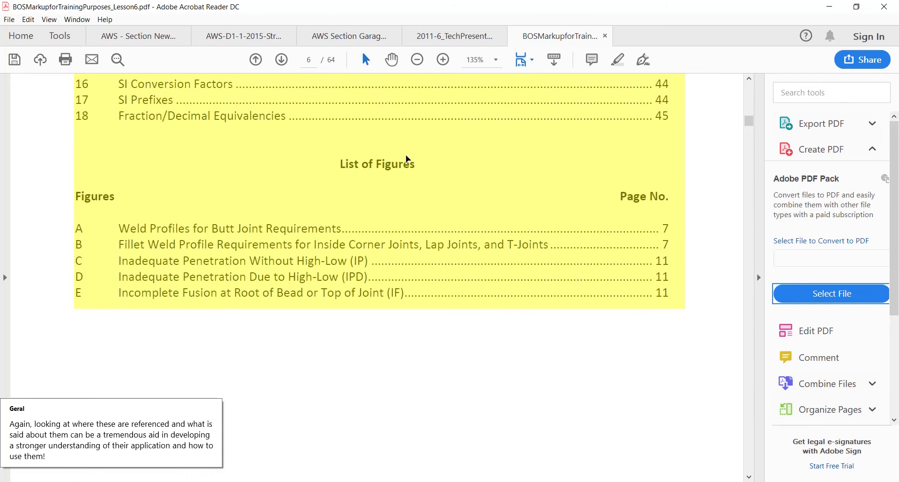
{"action": "scroll", "coordinate": [406, 157], "scroll_direction": "down", "scroll_amount": 10}
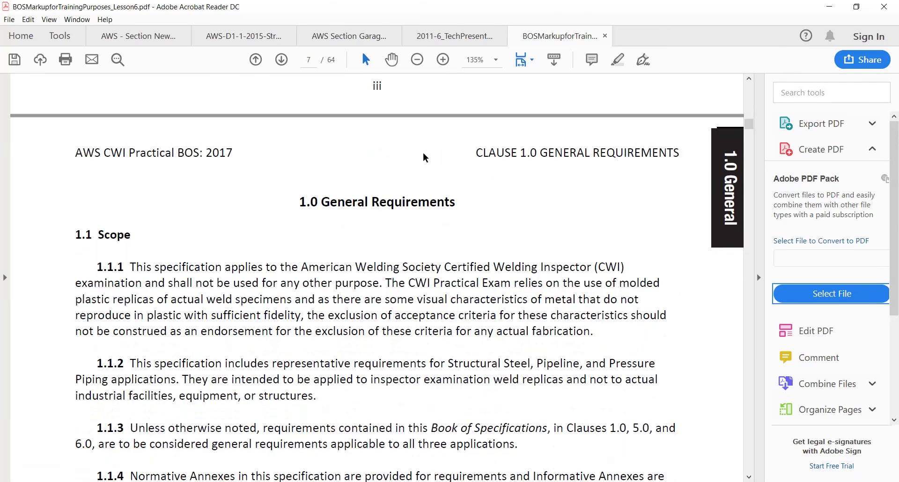
{"action": "scroll", "coordinate": [422, 156], "scroll_direction": "down", "scroll_amount": 1}
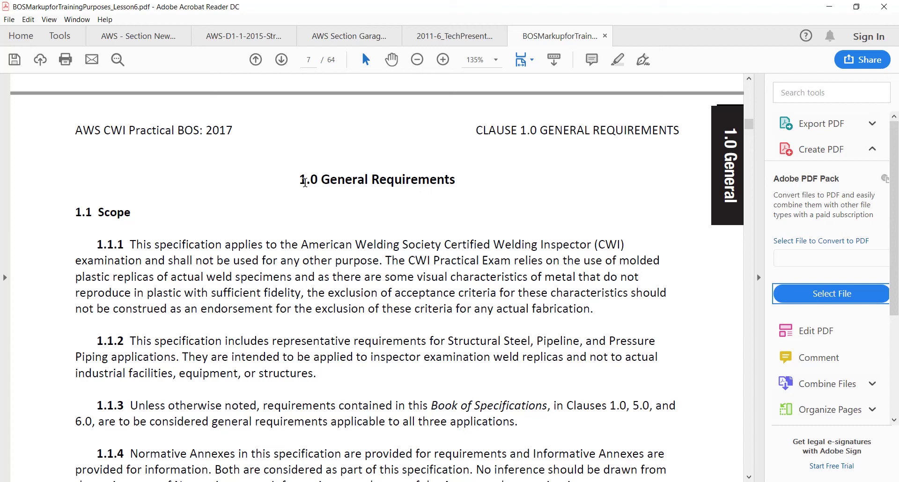
{"action": "scroll", "coordinate": [459, 185], "scroll_direction": "up", "scroll_amount": 3}
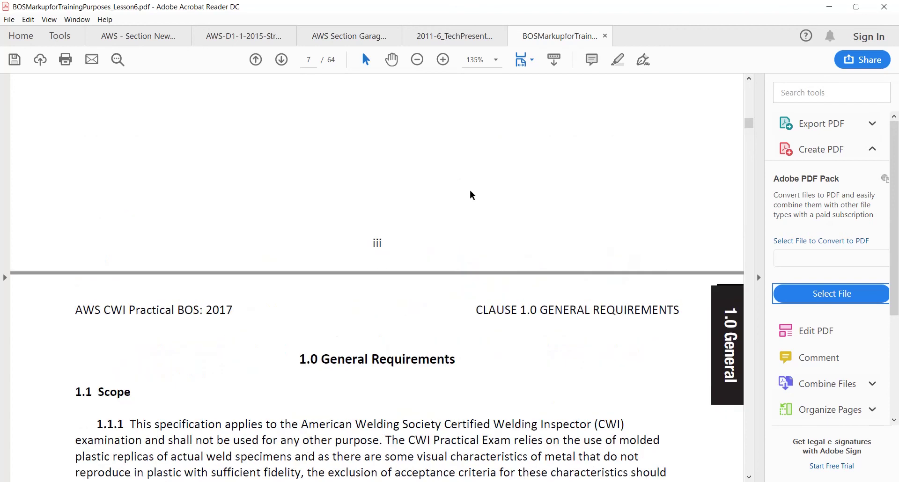
{"action": "scroll", "coordinate": [470, 189], "scroll_direction": "up", "scroll_amount": 8}
{"action": "scroll", "coordinate": [485, 195], "scroll_direction": "up", "scroll_amount": 15}
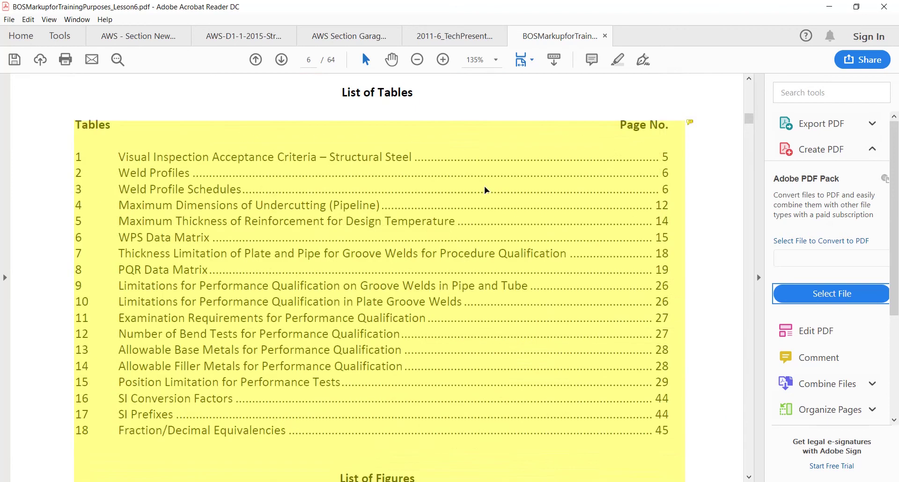
{"action": "scroll", "coordinate": [476, 198], "scroll_direction": "up", "scroll_amount": 8}
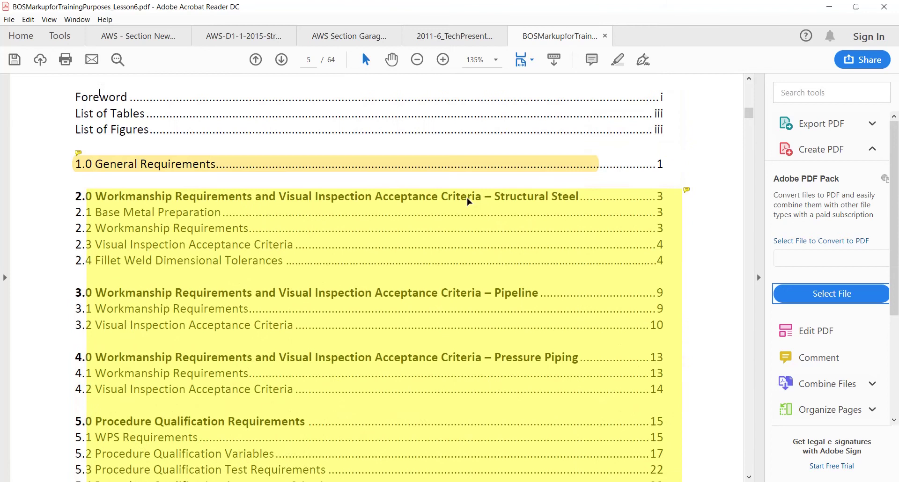
{"action": "scroll", "coordinate": [750, 281], "scroll_direction": "down", "scroll_amount": 4}
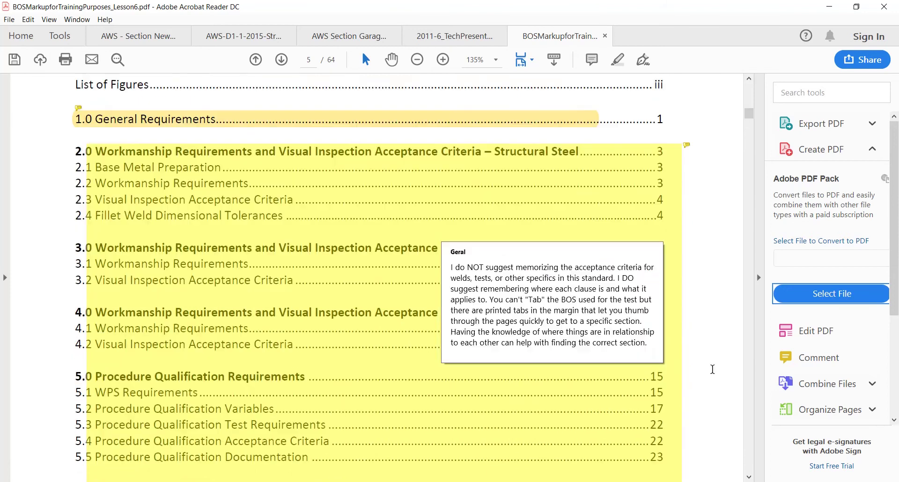
- Page ahead to 1.0 General Requirements and 1.1 Scope on page 7
{"action": "left_click", "coordinate": [749, 458]}
{"action": "left_click", "coordinate": [750, 458]}
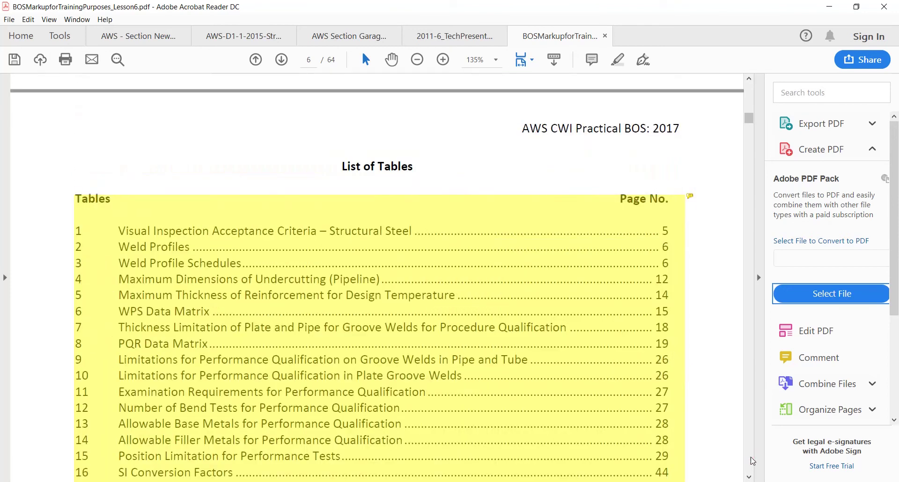
{"action": "left_click", "coordinate": [750, 458]}
{"action": "left_click", "coordinate": [750, 458]}
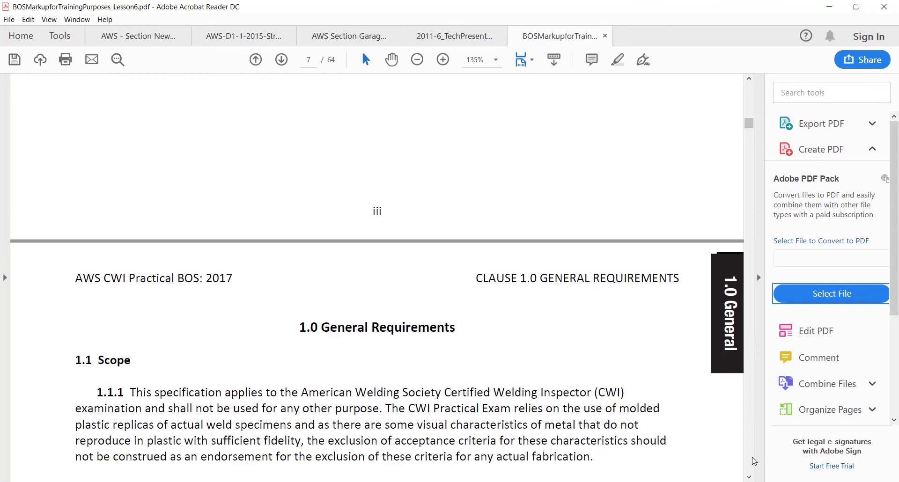
{"action": "left_click", "coordinate": [752, 458]}
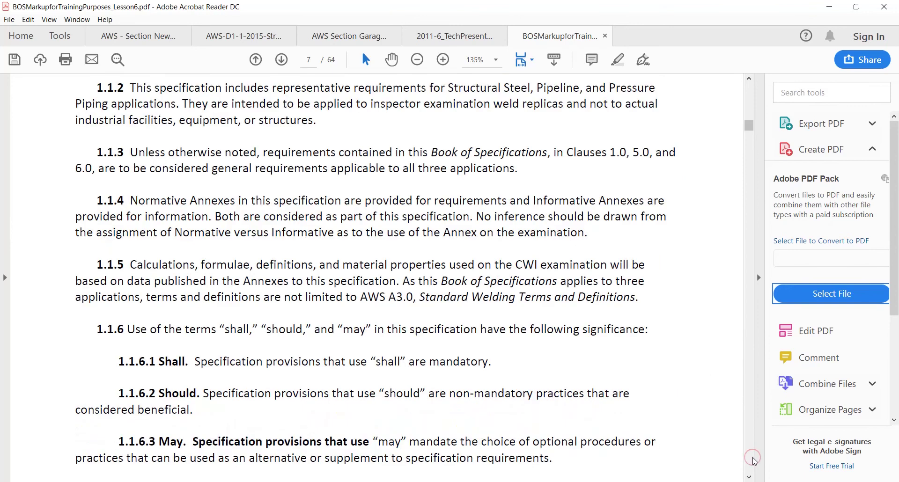
{"action": "scroll", "coordinate": [536, 268], "scroll_direction": "up", "scroll_amount": 3}
{"action": "scroll", "coordinate": [536, 268], "scroll_direction": "up", "scroll_amount": 3}
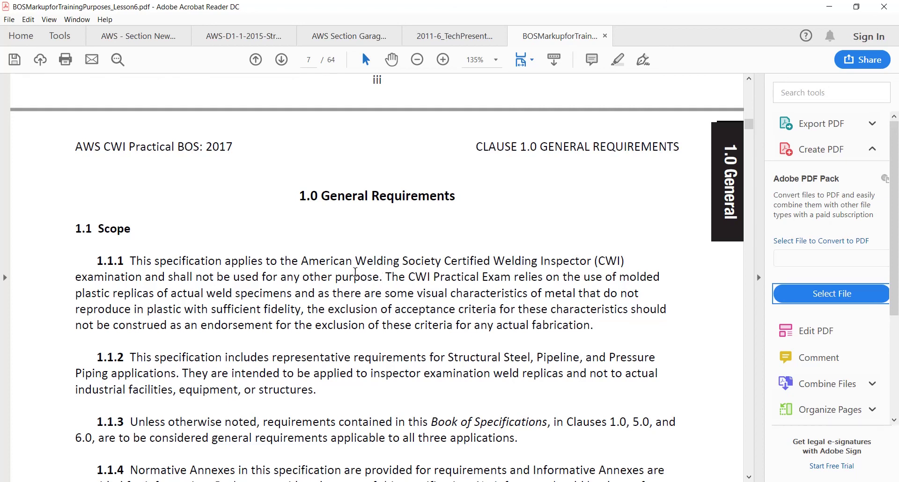
{"action": "scroll", "coordinate": [355, 273], "scroll_direction": "down", "scroll_amount": 5}
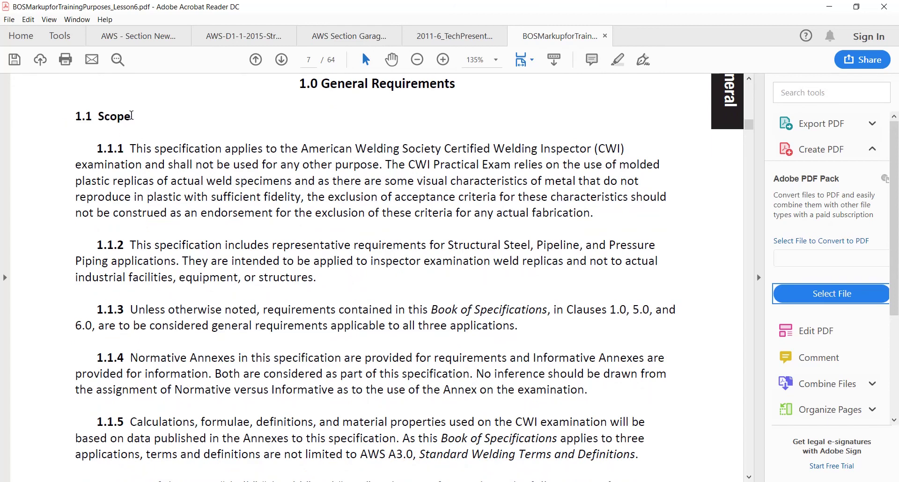
- Select the 1.1 Scope heading, then read through 1.2 Visual Inspection into page 8
{"action": "left_click_drag", "start_coordinate": [131, 116], "coordinate": [57, 110]}
{"action": "left_click", "coordinate": [74, 141]}
{"action": "scroll", "coordinate": [417, 243], "scroll_direction": "down", "scroll_amount": 2}
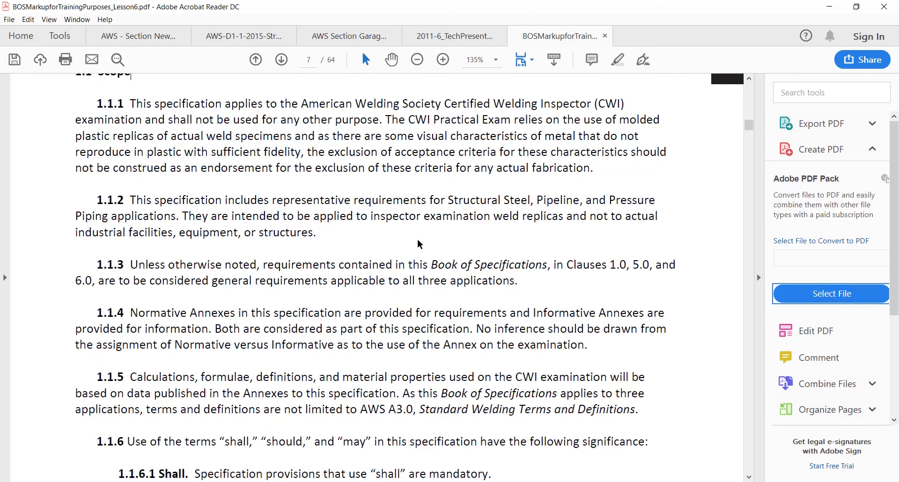
{"action": "scroll", "coordinate": [417, 243], "scroll_direction": "down", "scroll_amount": 6}
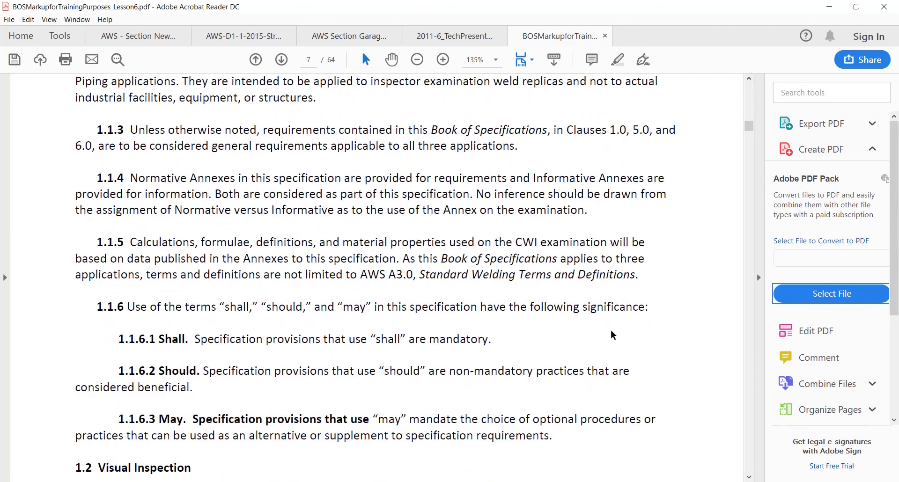
{"action": "scroll", "coordinate": [479, 340], "scroll_direction": "down", "scroll_amount": 10}
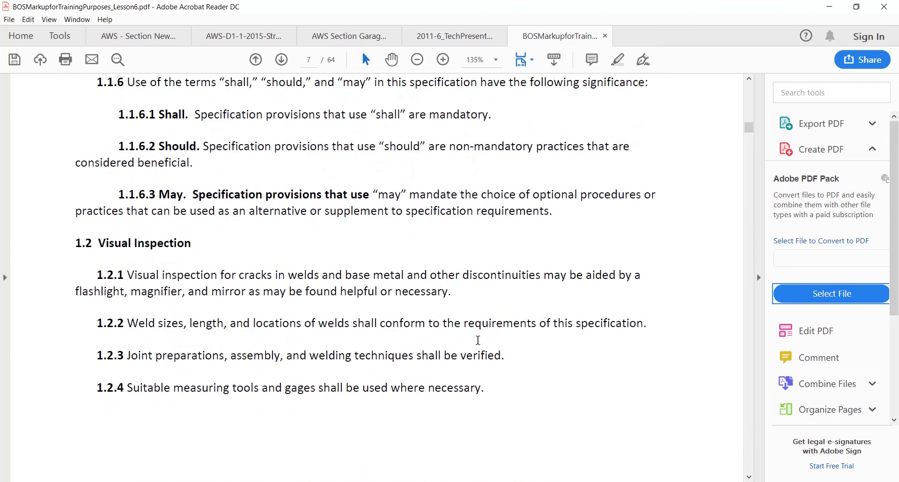
{"action": "scroll", "coordinate": [478, 341], "scroll_direction": "down", "scroll_amount": 3}
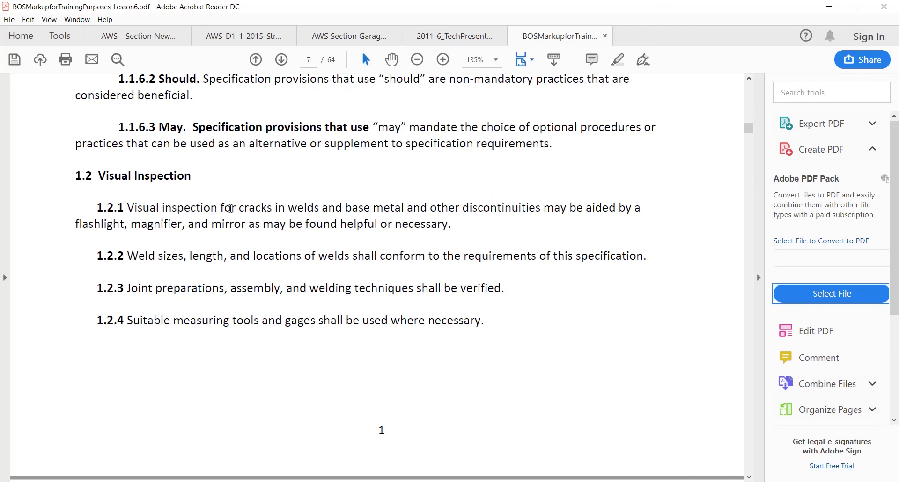
{"action": "scroll", "coordinate": [402, 241], "scroll_direction": "down", "scroll_amount": 10}
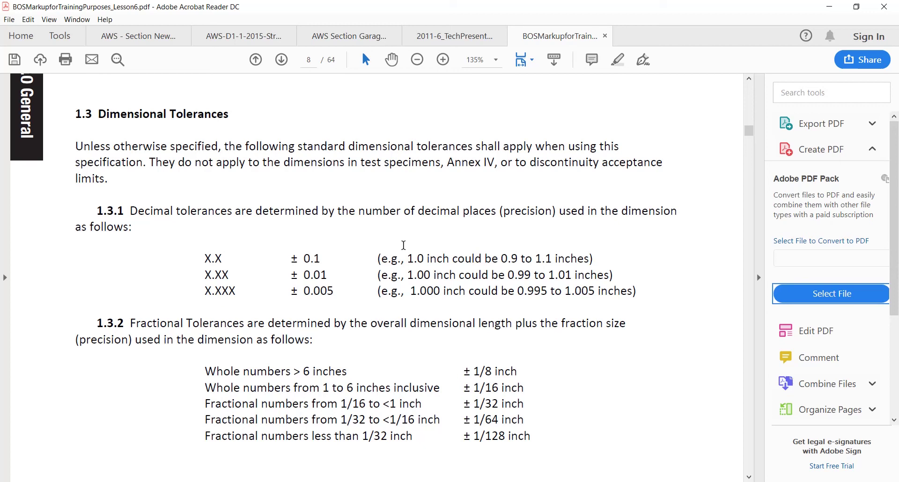
- Glance at page 9, then scroll back up to the 1.0 General Requirements heading
{"action": "scroll", "coordinate": [403, 245], "scroll_direction": "down", "scroll_amount": 12}
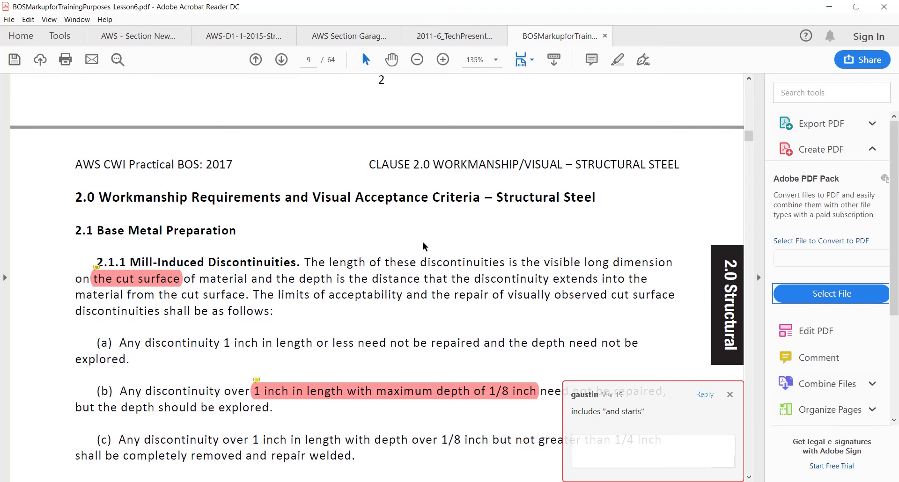
{"action": "scroll", "coordinate": [415, 240], "scroll_direction": "up", "scroll_amount": 10}
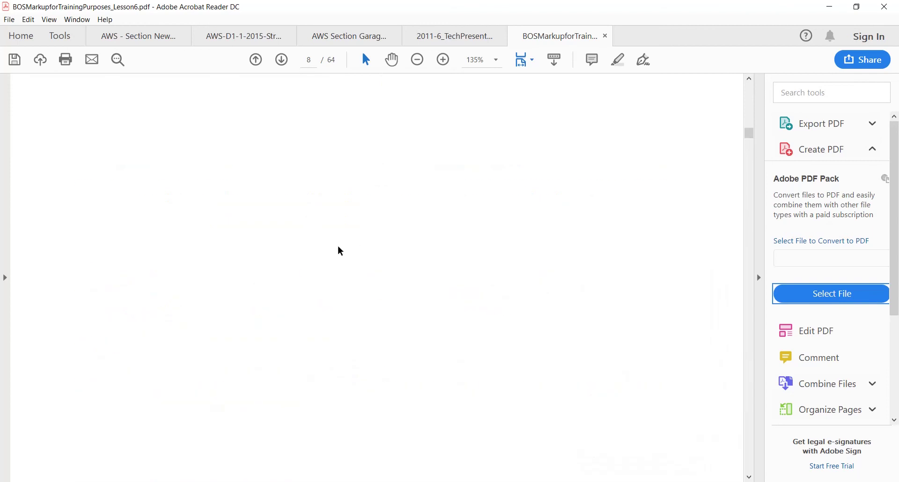
{"action": "scroll", "coordinate": [351, 297], "scroll_direction": "up", "scroll_amount": 6}
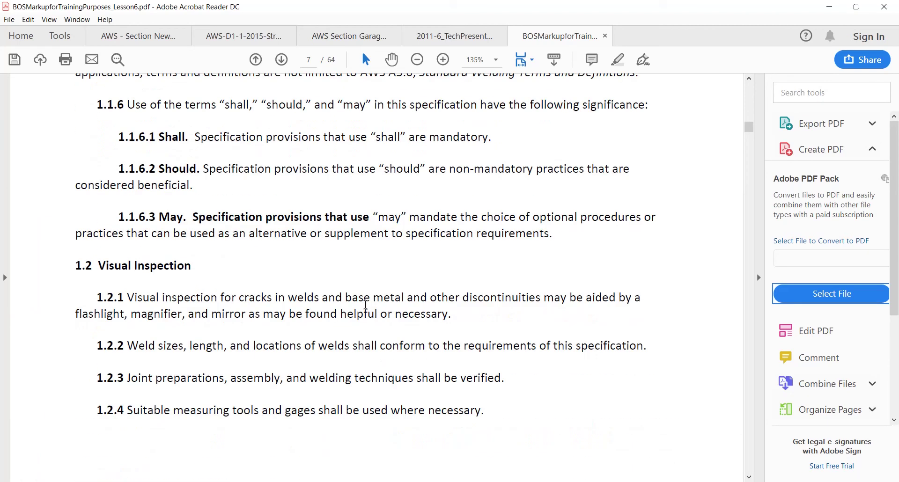
{"action": "scroll", "coordinate": [366, 304], "scroll_direction": "up", "scroll_amount": 10}
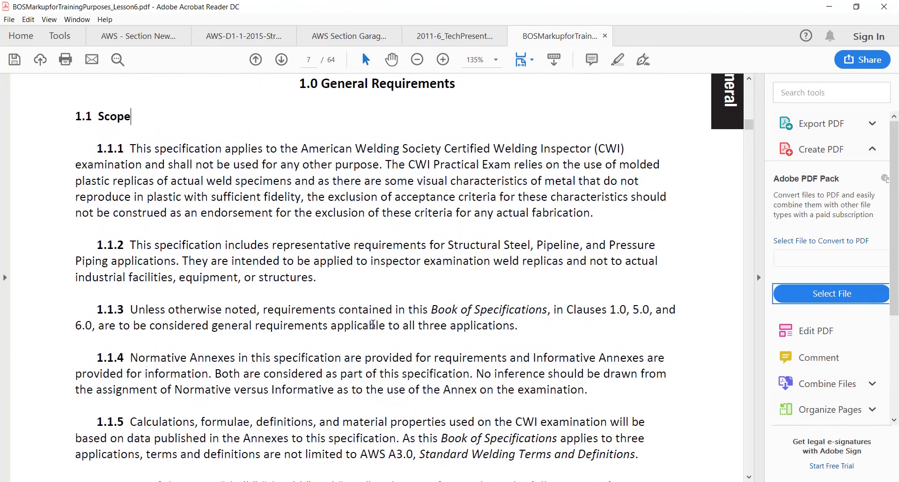
- Select the 1.1 Scope heading line, the 1.1.5 paragraph, and the word Scope
{"action": "triple_click", "coordinate": [81, 116]}
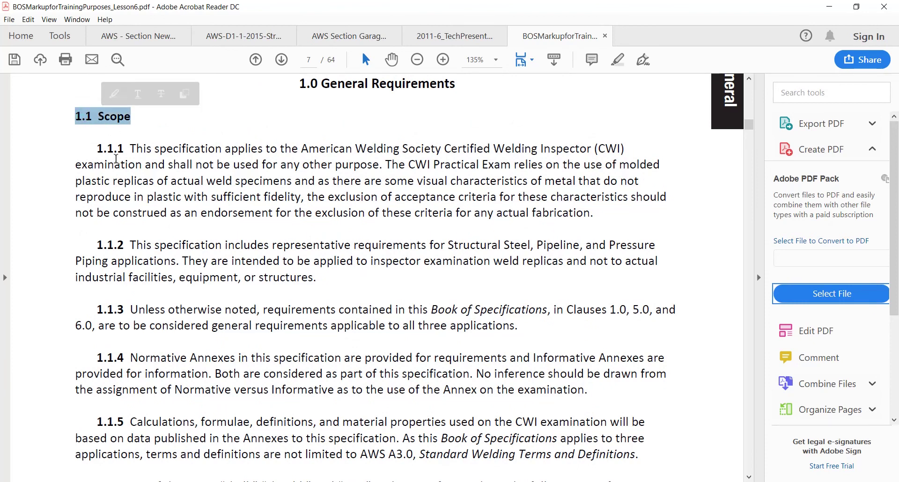
{"action": "scroll", "coordinate": [116, 159], "scroll_direction": "down", "scroll_amount": 3}
{"action": "left_click_drag", "start_coordinate": [96, 354], "coordinate": [123, 356]}
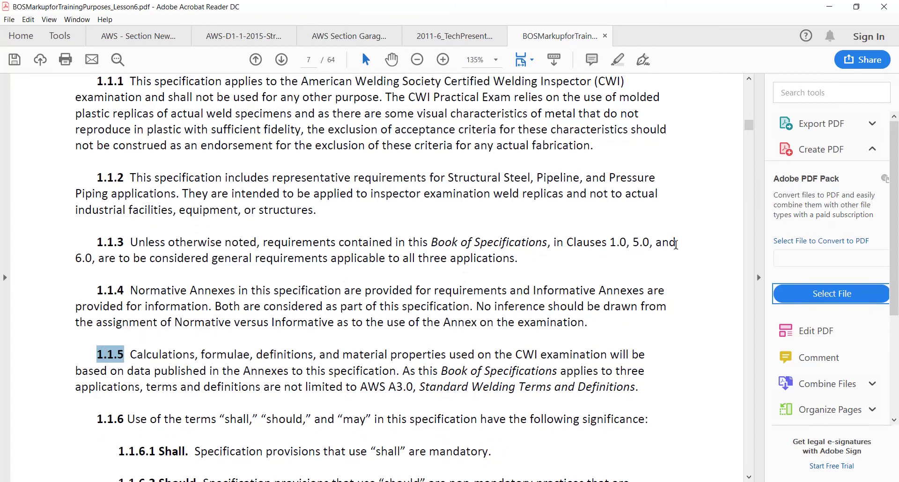
{"action": "left_click_drag", "start_coordinate": [638, 387], "coordinate": [146, 354]}
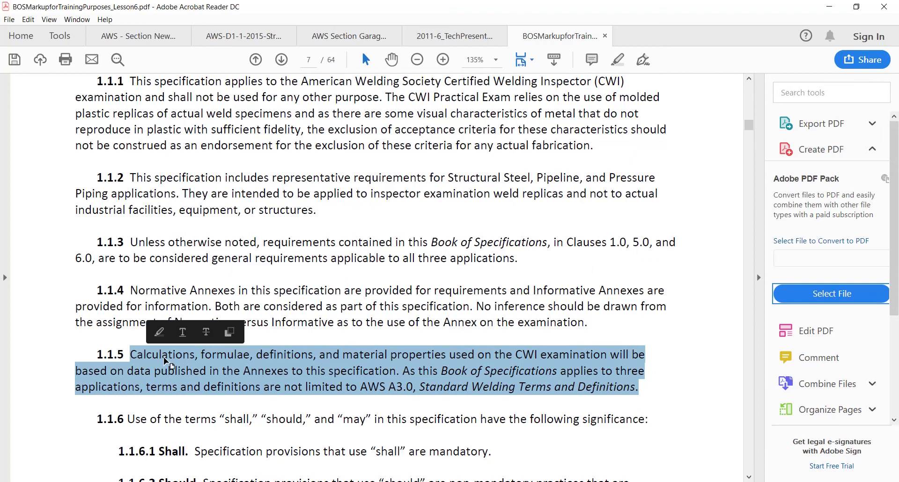
{"action": "scroll", "coordinate": [120, 218], "scroll_direction": "up", "scroll_amount": 3}
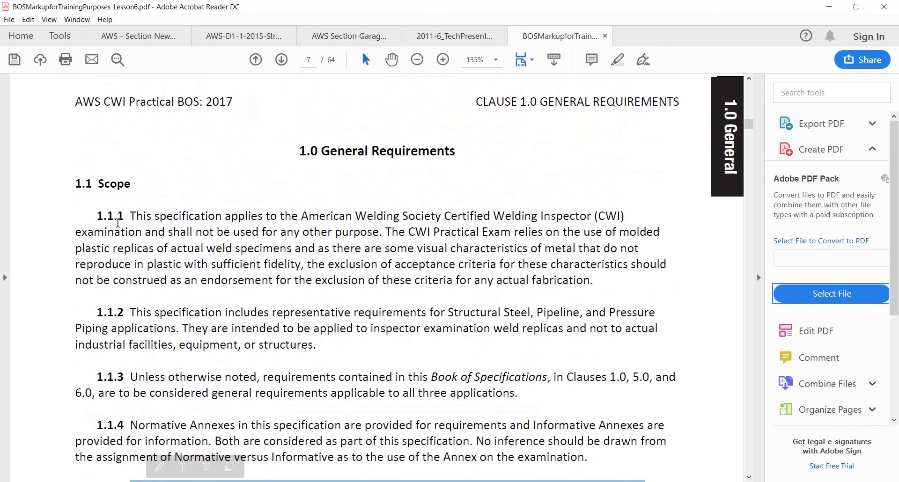
{"action": "double_click", "coordinate": [99, 183]}
{"action": "left_click", "coordinate": [231, 181]}
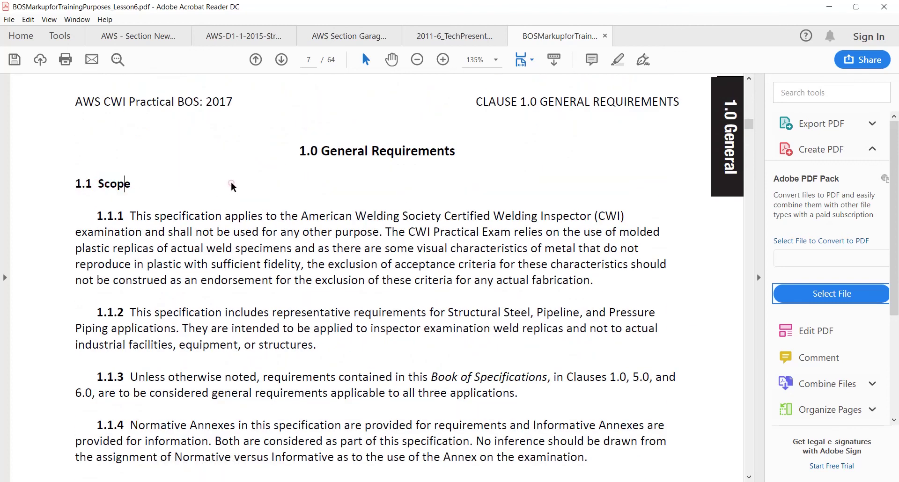
- Scroll down to 1.3 Dimensional Tolerances and its tolerance tables on page 8
{"action": "scroll", "coordinate": [226, 209], "scroll_direction": "down", "scroll_amount": 1}
{"action": "scroll", "coordinate": [226, 209], "scroll_direction": "down", "scroll_amount": 3}
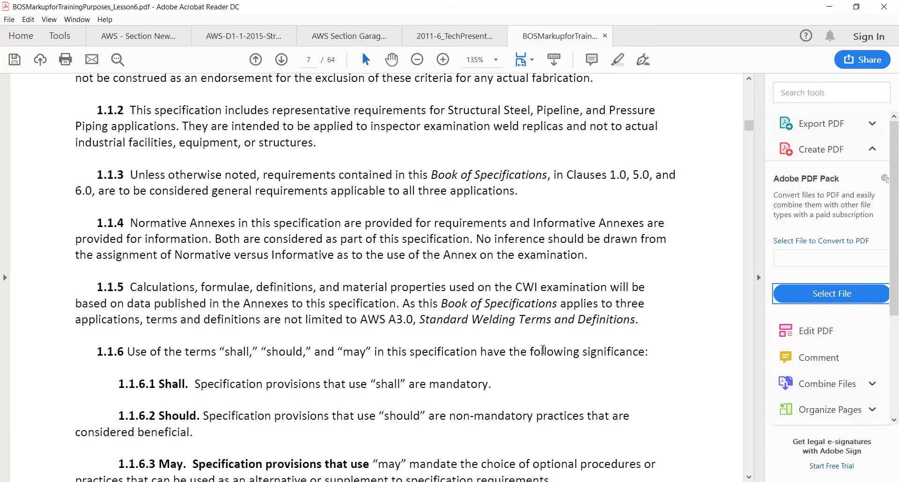
{"action": "scroll", "coordinate": [463, 330], "scroll_direction": "down", "scroll_amount": 4}
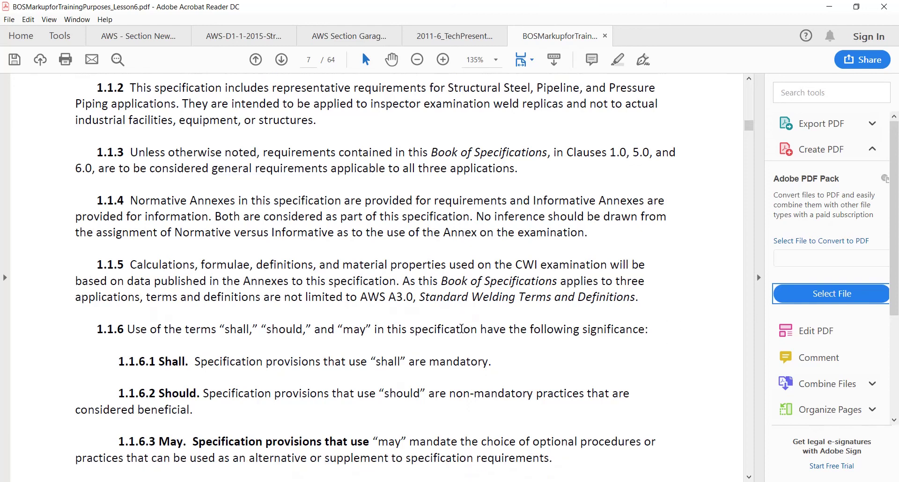
{"action": "scroll", "coordinate": [326, 240], "scroll_direction": "down", "scroll_amount": 2}
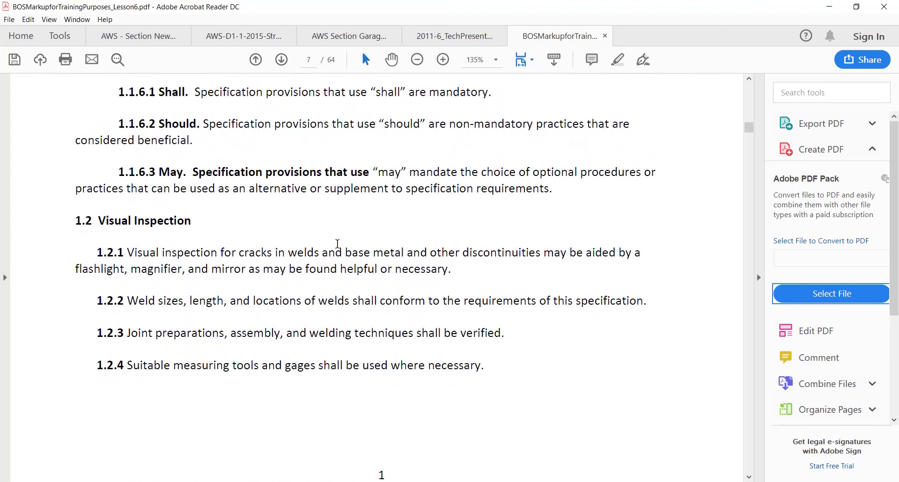
{"action": "scroll", "coordinate": [333, 244], "scroll_direction": "down", "scroll_amount": 15}
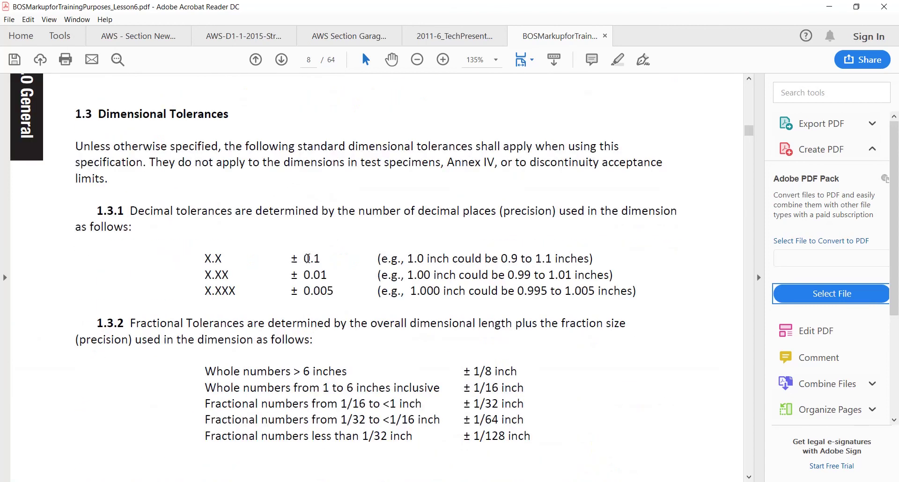
{"action": "scroll", "coordinate": [341, 274], "scroll_direction": "up", "scroll_amount": 3}
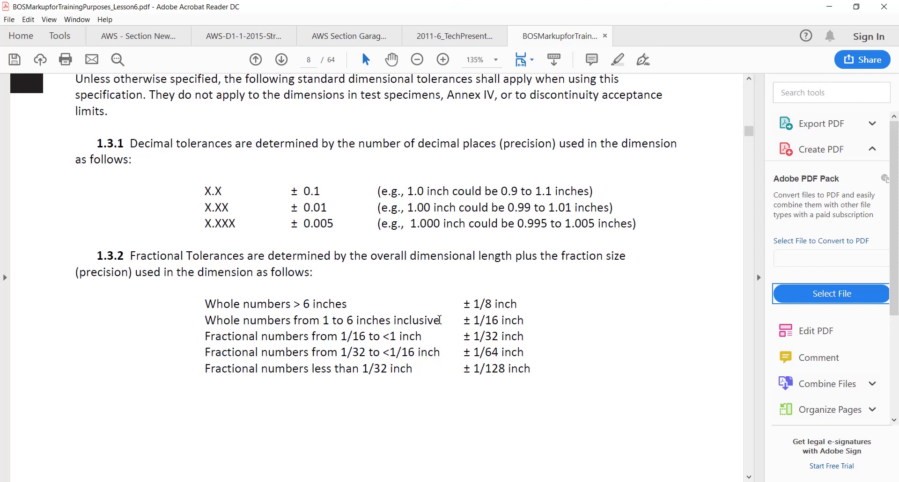
{"action": "left_click_drag", "start_coordinate": [96, 142], "coordinate": [564, 409]}
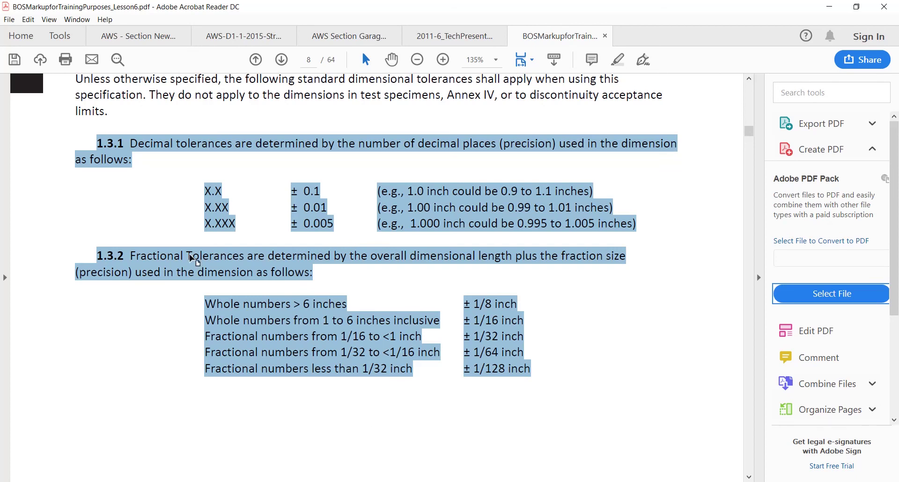
{"action": "left_click", "coordinate": [132, 203]}
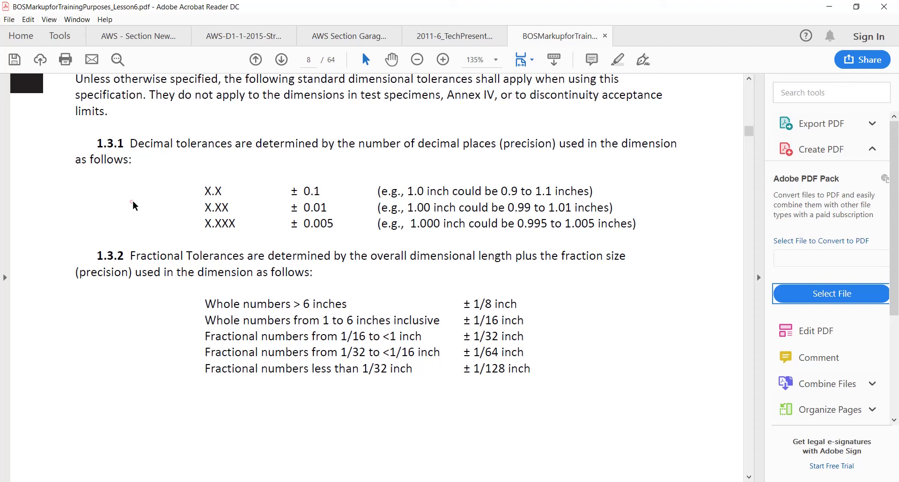
- Scroll down to Table 1 on page 11 and read row (7) Undercut
{"action": "scroll", "coordinate": [703, 345], "scroll_direction": "down", "scroll_amount": 3}
{"action": "scroll", "coordinate": [702, 343], "scroll_direction": "down", "scroll_amount": 10}
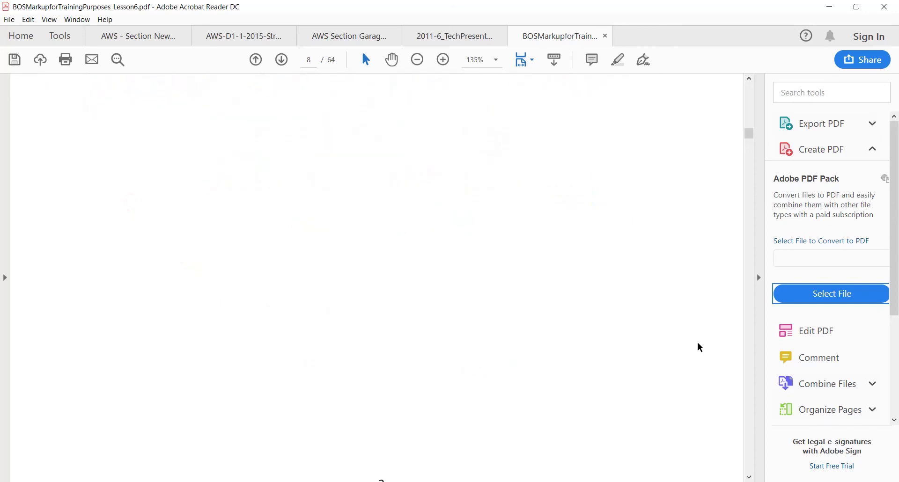
{"action": "scroll", "coordinate": [669, 341], "scroll_direction": "down", "scroll_amount": 8}
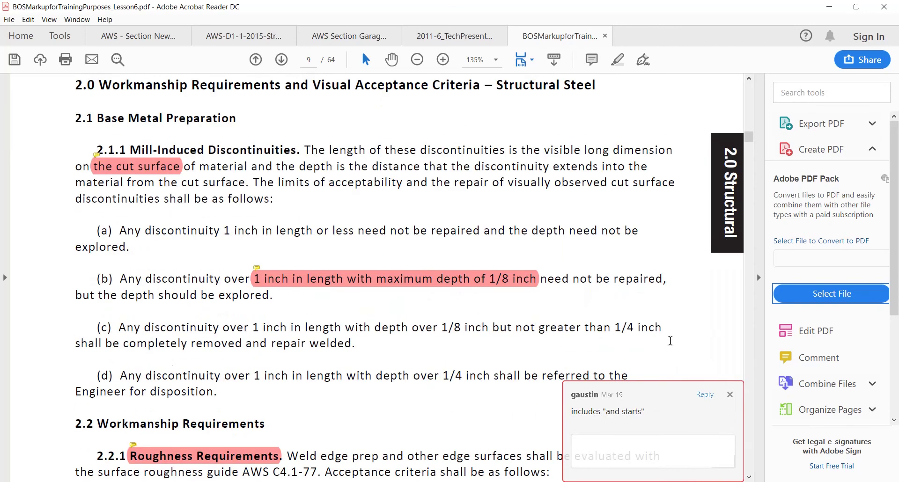
{"action": "scroll", "coordinate": [333, 289], "scroll_direction": "down", "scroll_amount": 9}
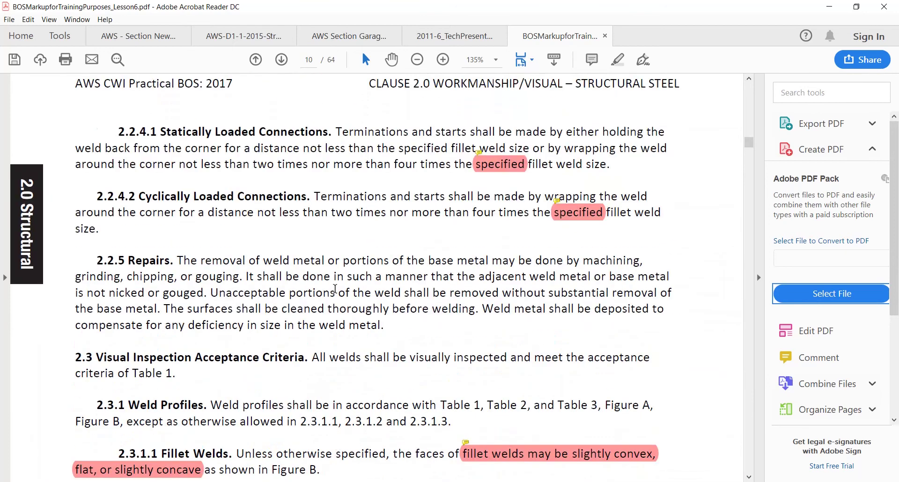
{"action": "scroll", "coordinate": [336, 289], "scroll_direction": "down", "scroll_amount": 8}
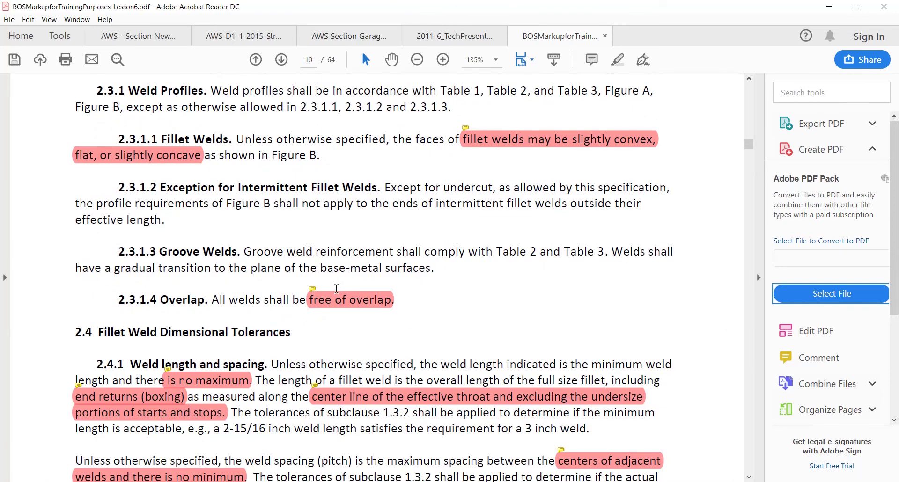
{"action": "scroll", "coordinate": [335, 288], "scroll_direction": "down", "scroll_amount": 5}
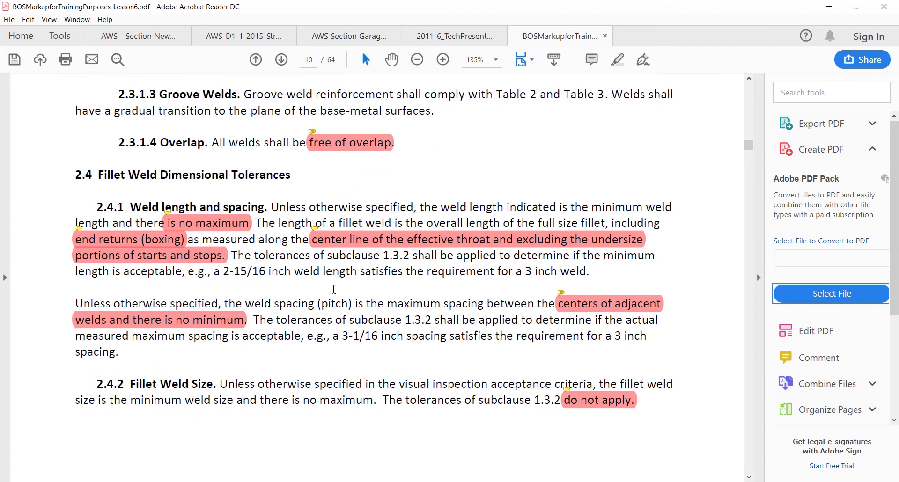
{"action": "scroll", "coordinate": [333, 289], "scroll_direction": "down", "scroll_amount": 15}
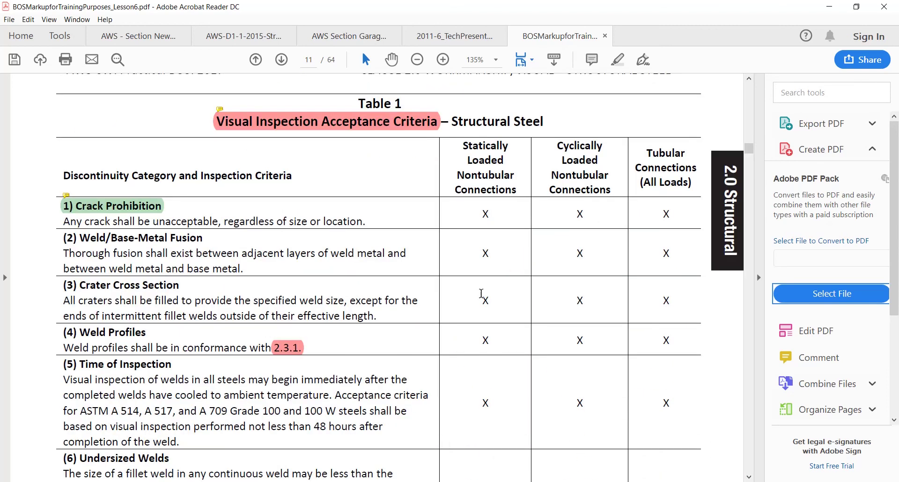
{"action": "left_click_drag", "start_coordinate": [495, 299], "coordinate": [473, 317]}
{"action": "scroll", "coordinate": [474, 300], "scroll_direction": "down", "scroll_amount": 4}
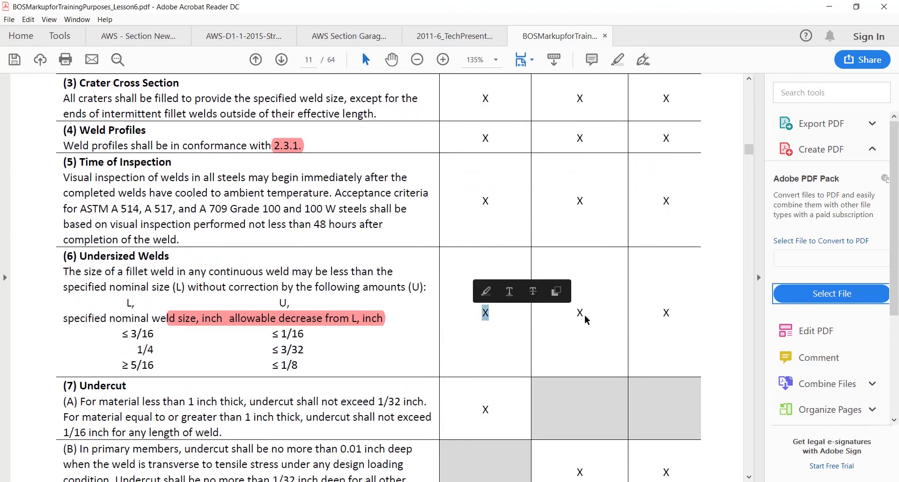
- Scroll back up to 2.3 Visual Inspection Acceptance Criteria on page 10
{"action": "scroll", "coordinate": [559, 318], "scroll_direction": "up", "scroll_amount": 13}
{"action": "scroll", "coordinate": [560, 356], "scroll_direction": "up", "scroll_amount": 8}
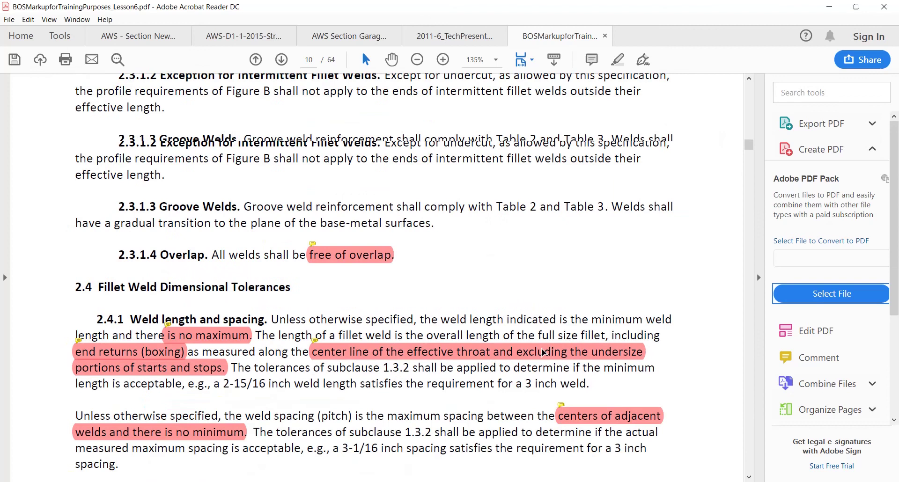
{"action": "scroll", "coordinate": [405, 250], "scroll_direction": "up", "scroll_amount": 3}
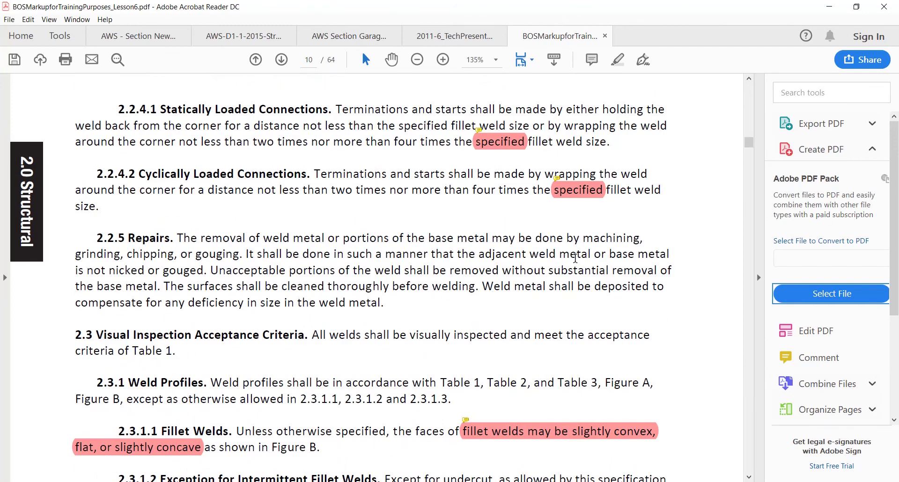
{"action": "scroll", "coordinate": [378, 342], "scroll_direction": "down", "scroll_amount": 2}
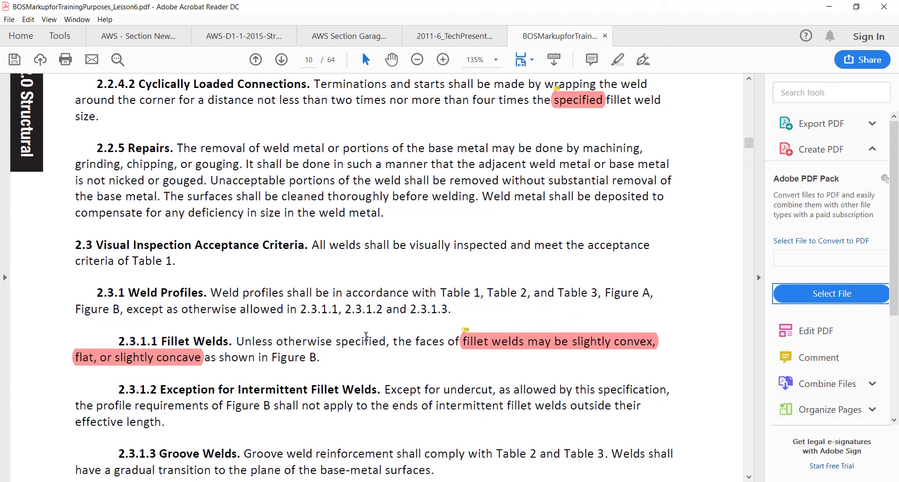
{"action": "scroll", "coordinate": [365, 336], "scroll_direction": "up", "scroll_amount": 3}
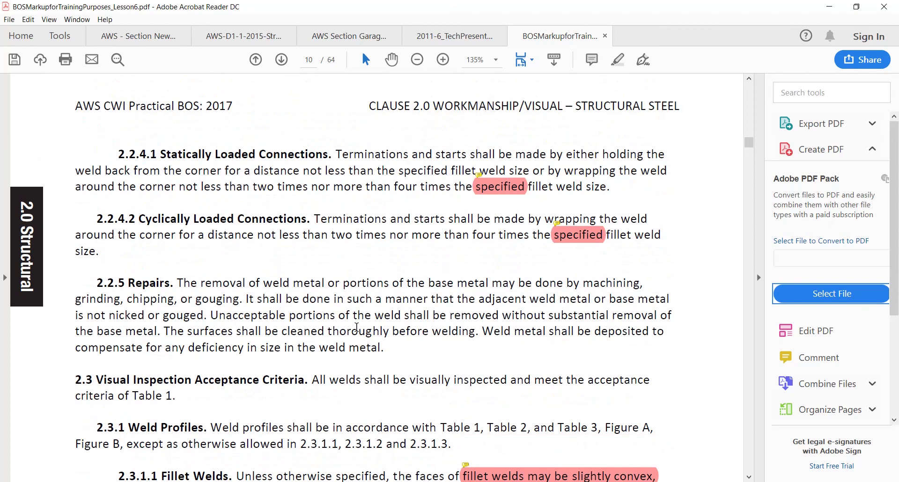
{"action": "scroll", "coordinate": [365, 287], "scroll_direction": "down", "scroll_amount": 1}
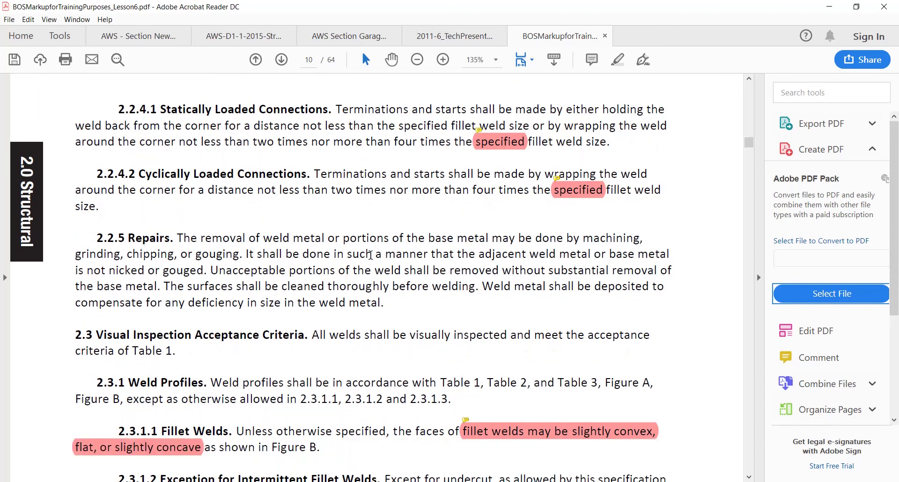
{"action": "scroll", "coordinate": [299, 257], "scroll_direction": "down", "scroll_amount": 1}
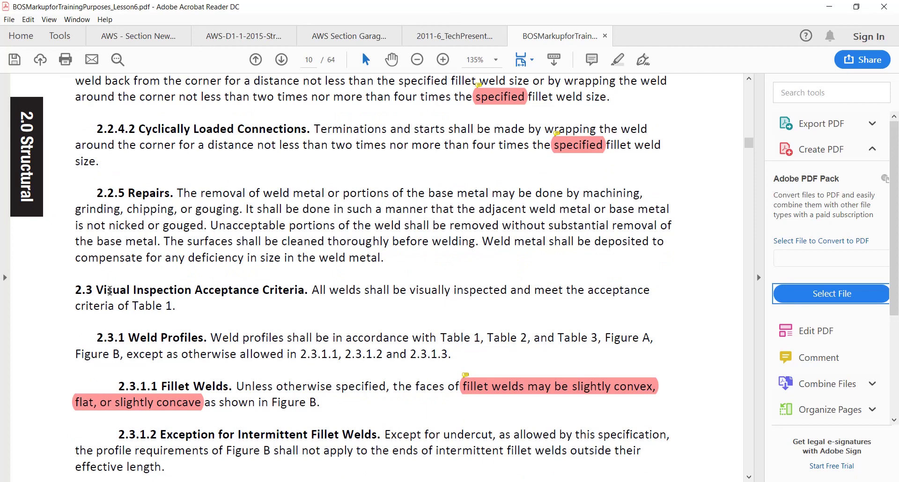
- Select '2.3 Visual' and the 'Table 1' reference in 2.3.1, then page down to Table 1
{"action": "left_click_drag", "start_coordinate": [76, 289], "coordinate": [130, 291]}
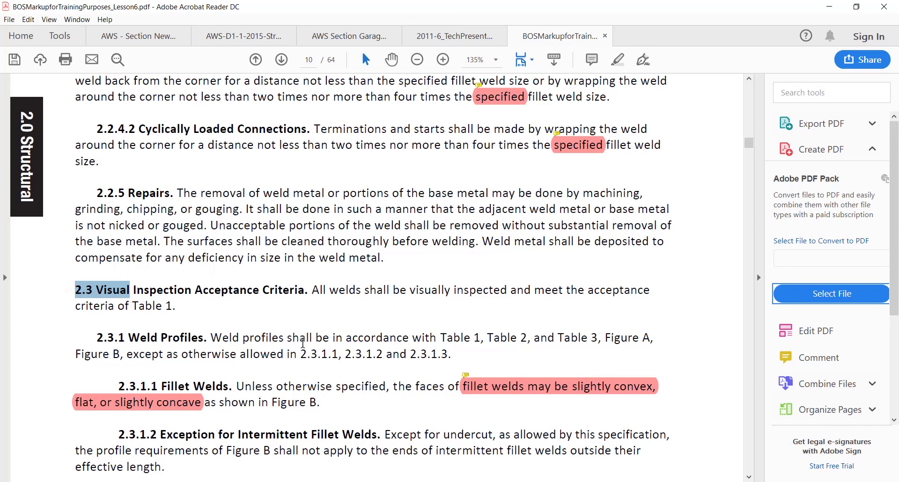
{"action": "left_click_drag", "start_coordinate": [441, 337], "coordinate": [484, 336]}
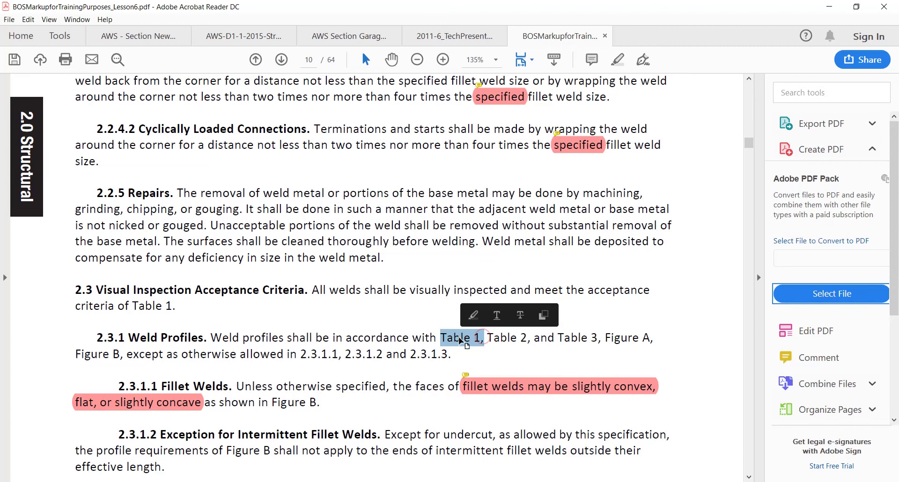
{"action": "left_click", "coordinate": [749, 439]}
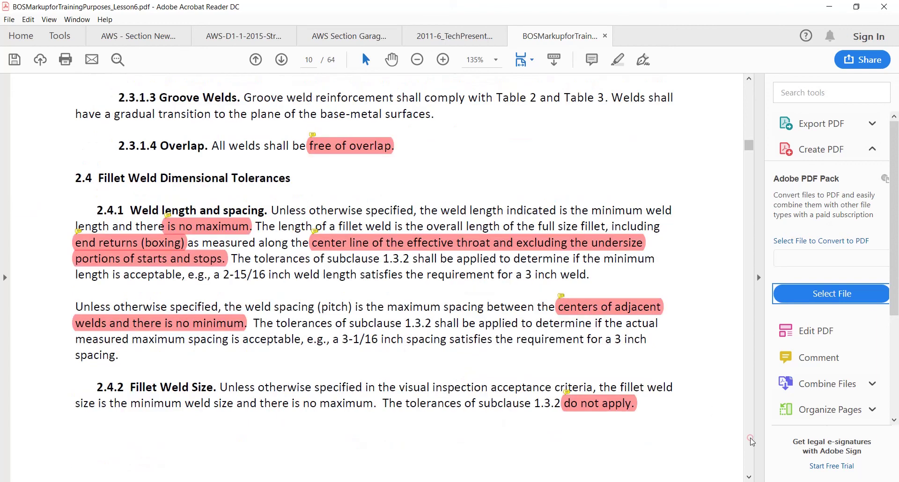
{"action": "left_click", "coordinate": [750, 439]}
- Read Table 1's rows (1) through (8) down to Porosity, then scroll back up
{"action": "scroll", "coordinate": [487, 361], "scroll_direction": "down", "scroll_amount": 1}
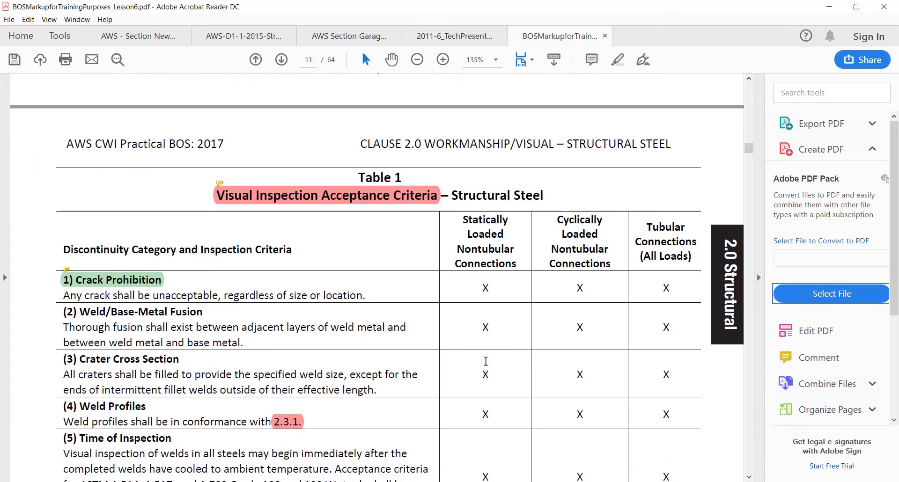
{"action": "scroll", "coordinate": [486, 361], "scroll_direction": "down", "scroll_amount": 3}
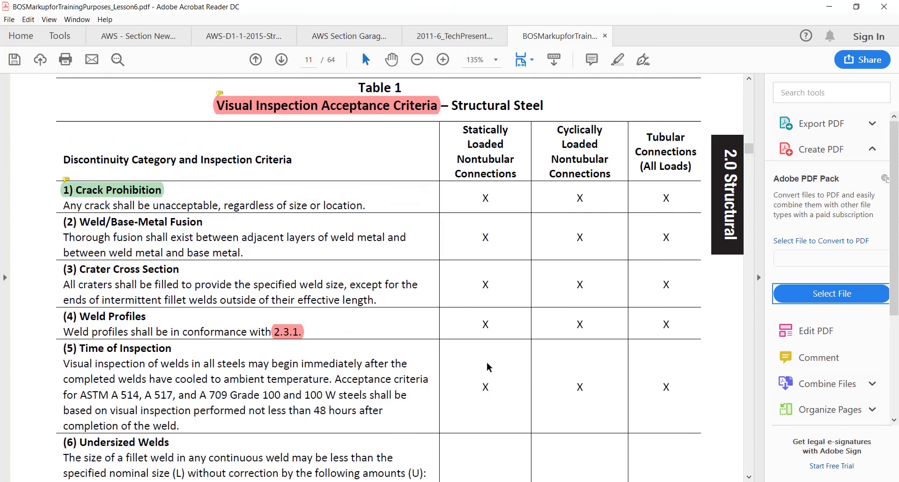
{"action": "scroll", "coordinate": [487, 361], "scroll_direction": "down", "scroll_amount": 10}
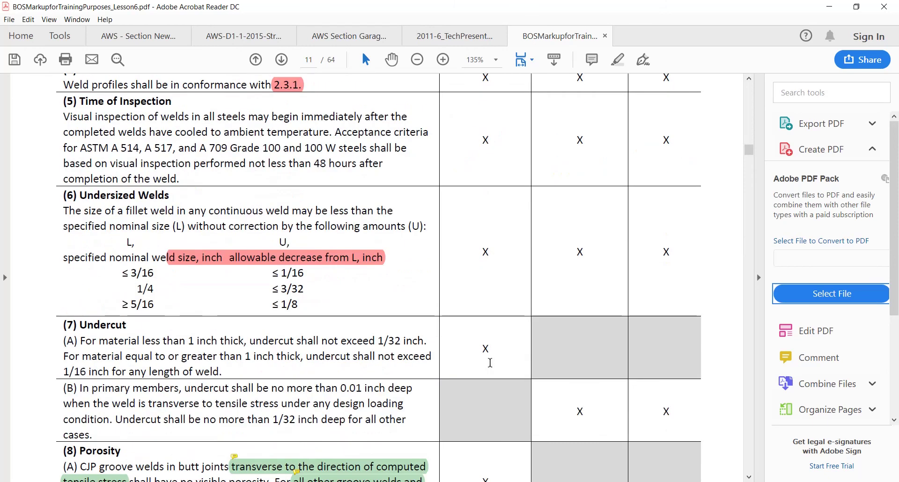
{"action": "scroll", "coordinate": [491, 363], "scroll_direction": "down", "scroll_amount": 5}
{"action": "scroll", "coordinate": [491, 363], "scroll_direction": "down", "scroll_amount": 5}
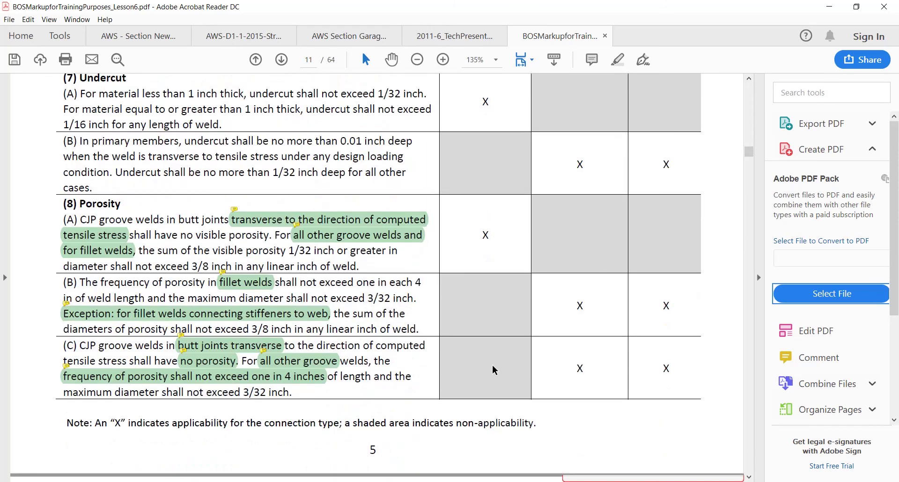
{"action": "scroll", "coordinate": [424, 365], "scroll_direction": "up", "scroll_amount": 20}
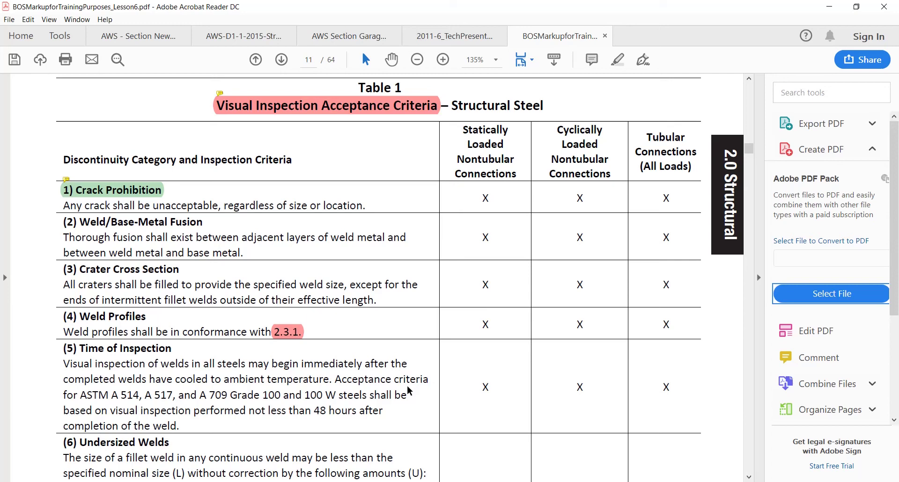
{"action": "scroll", "coordinate": [412, 442], "scroll_direction": "up", "scroll_amount": 1}
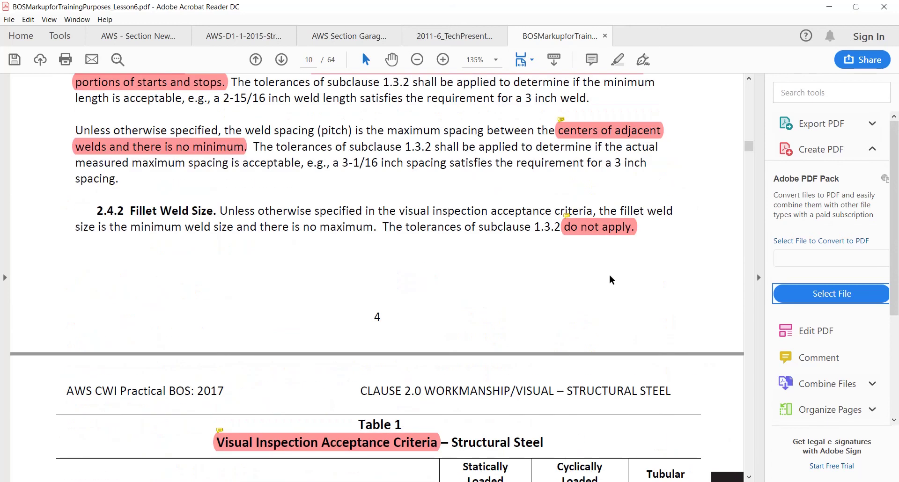
- Select the 'Table 2' reference in clause 2.3.1 on page 10
{"action": "left_click", "coordinate": [749, 95]}
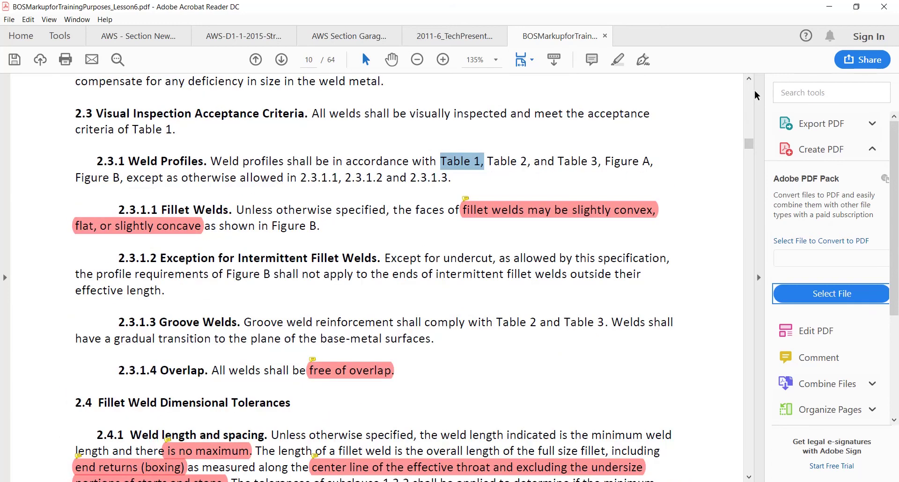
{"action": "left_click", "coordinate": [507, 178]}
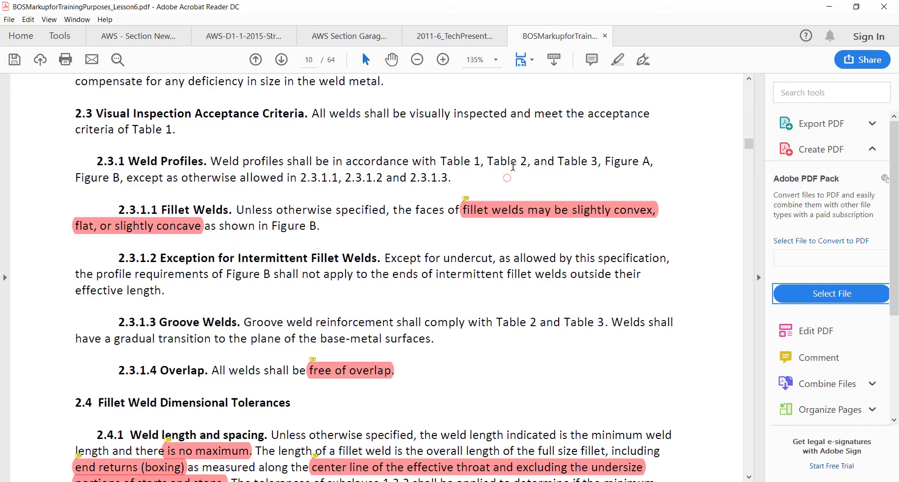
{"action": "left_click_drag", "start_coordinate": [487, 160], "coordinate": [526, 160]}
{"action": "key", "text": "ctrl+c"}
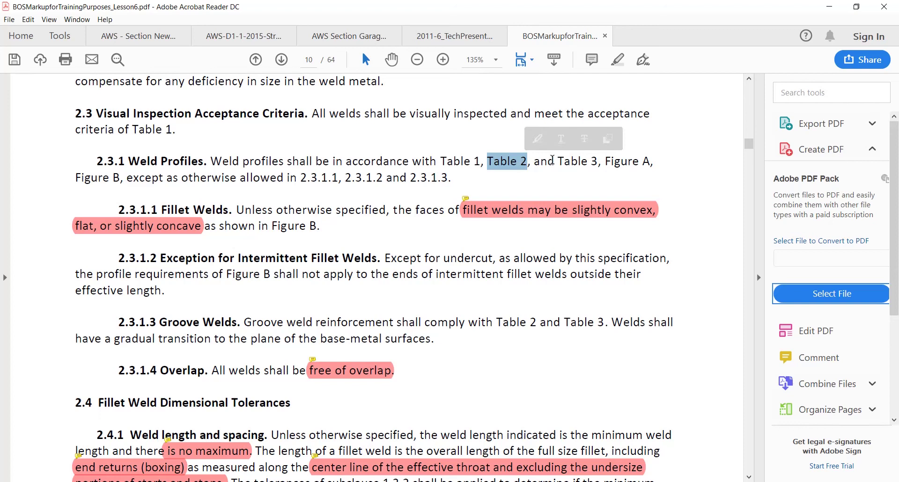
- Search the book for 'Table 2', reaching its heading on page 12 until no more matches remain
{"action": "key", "text": "ctrl+f"}
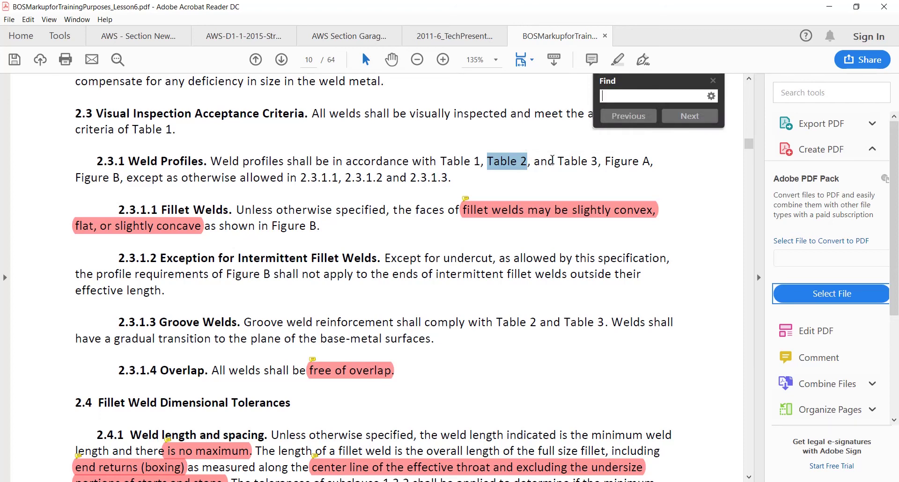
{"action": "key", "text": "ctrl+v"}
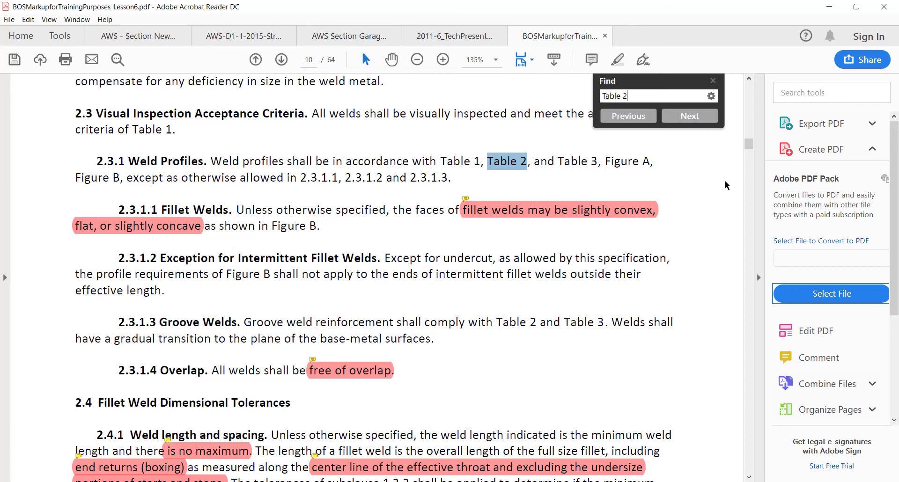
{"action": "triple_click", "coordinate": [641, 95]}
{"action": "left_click", "coordinate": [690, 117]}
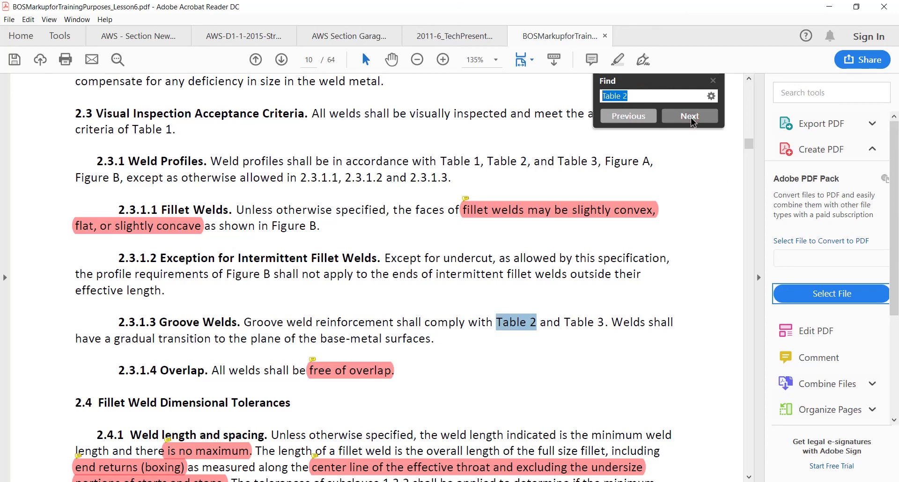
{"action": "left_click", "coordinate": [690, 116]}
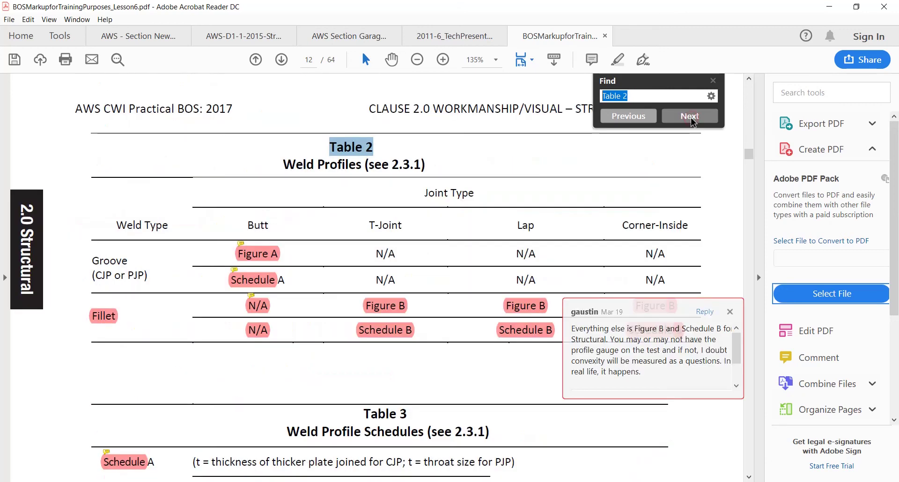
{"action": "left_click", "coordinate": [691, 117]}
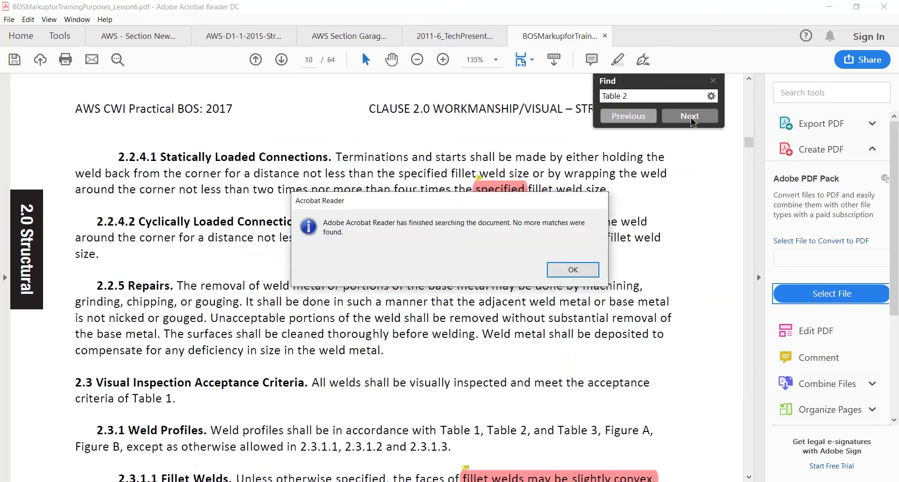
{"action": "left_click", "coordinate": [583, 269]}
{"action": "left_click", "coordinate": [637, 93]}
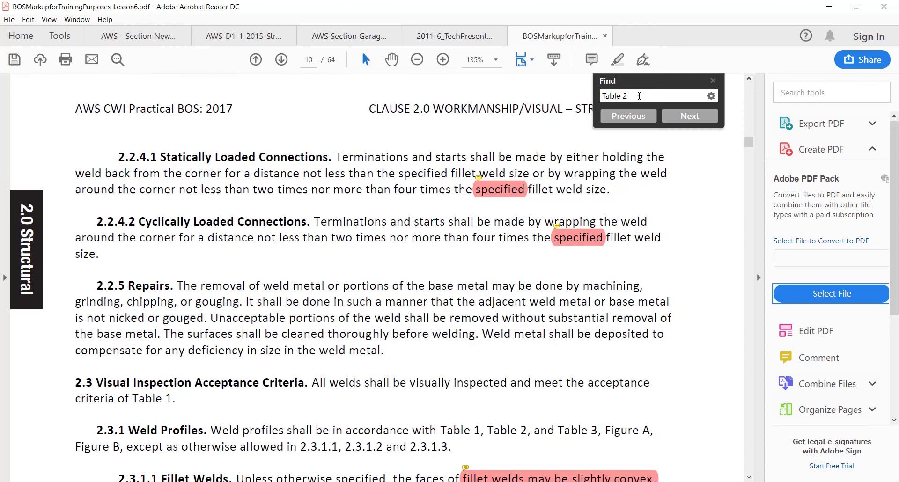
- Search for 'Undercut' and move from clause 2.3.1.2 to Table 1's (7) Undercut row on page 11
{"action": "triple_click", "coordinate": [637, 94]}
{"action": "type", "text": "Undercu"}
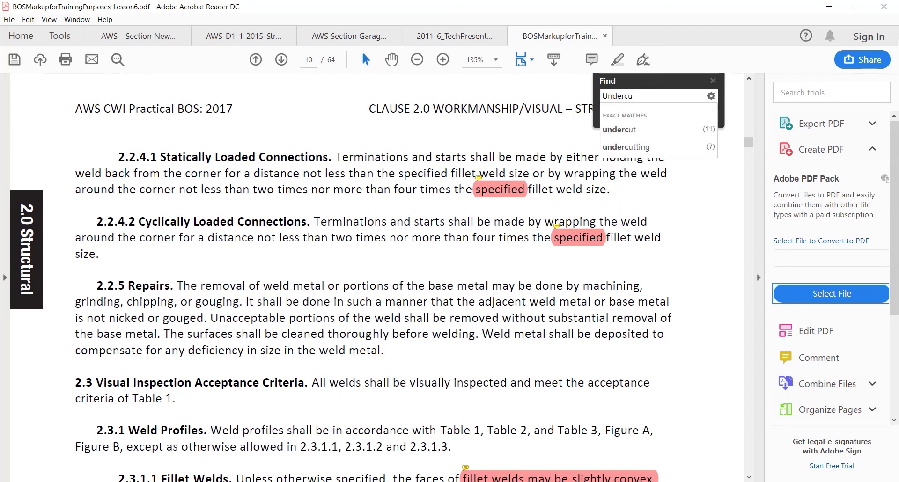
{"action": "type", "text": "t"}
{"action": "key", "text": "Return"}
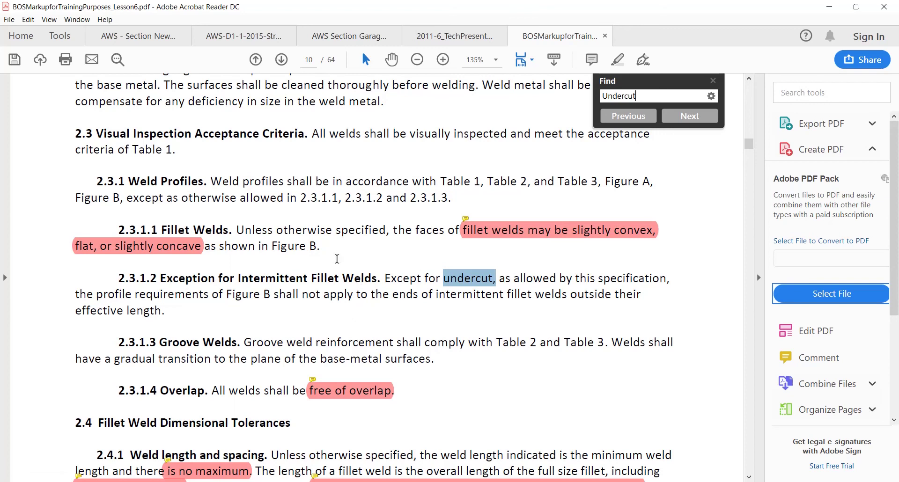
{"action": "left_click_drag", "start_coordinate": [95, 133], "coordinate": [307, 134]}
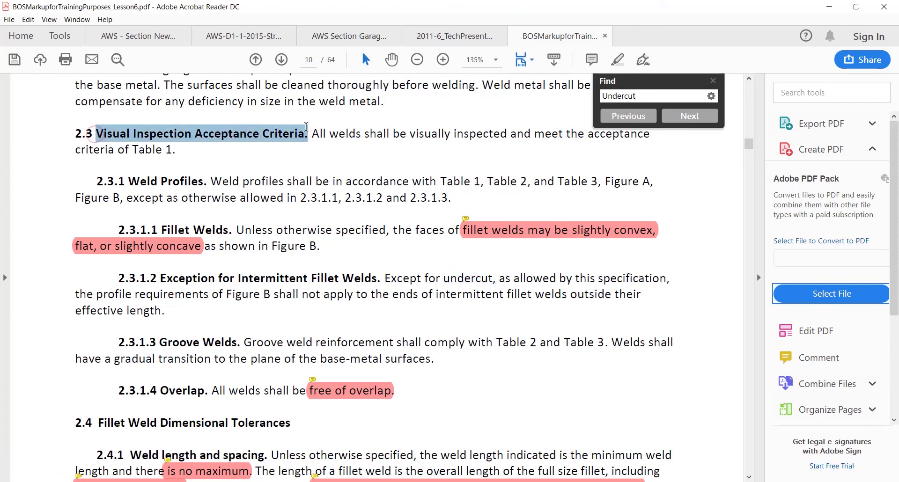
{"action": "left_click", "coordinate": [222, 279]}
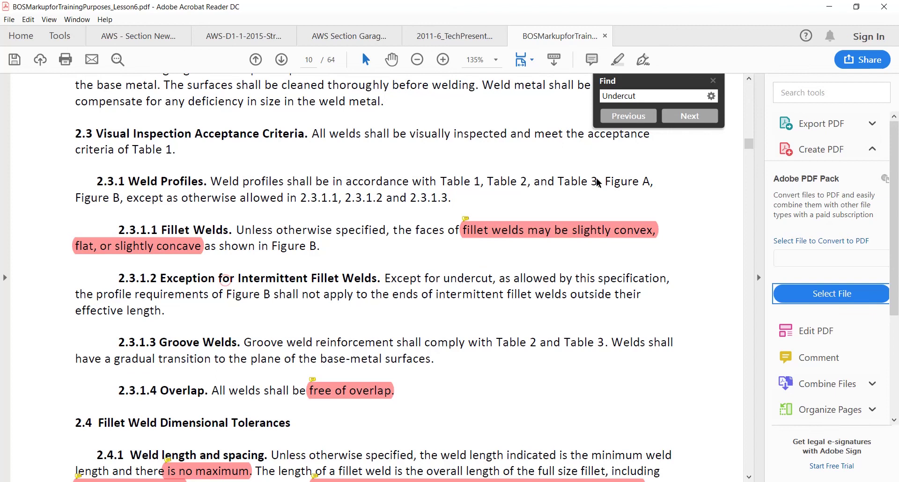
{"action": "left_click", "coordinate": [697, 117]}
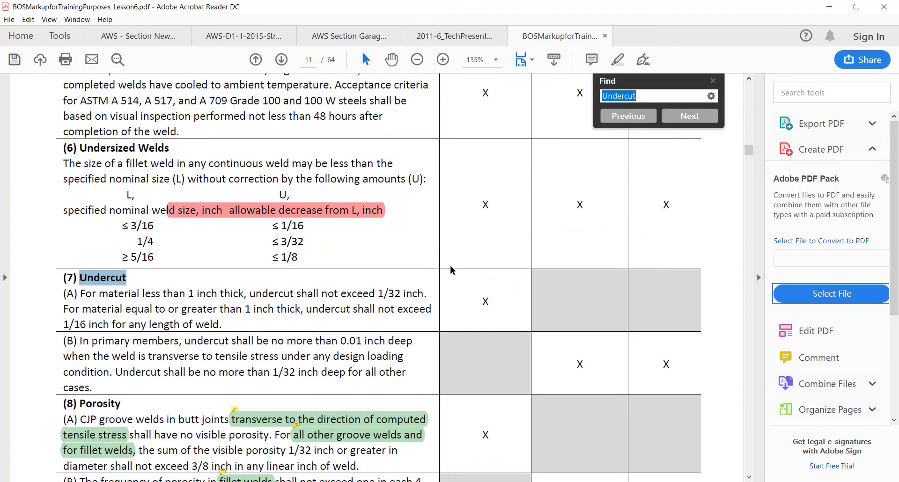
- Review Table 1, selecting the (B) primary members paragraph and the Cyclically Loaded and Tubular headers
{"action": "scroll", "coordinate": [451, 265], "scroll_direction": "up", "scroll_amount": 15}
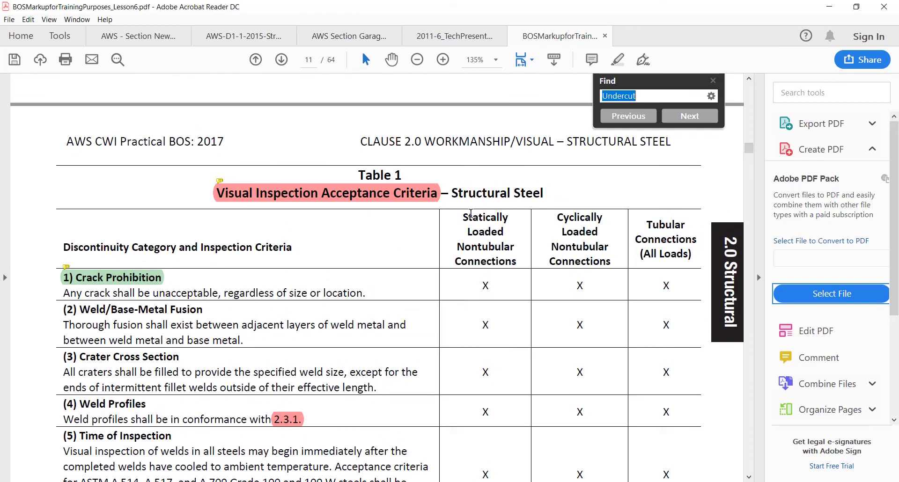
{"action": "scroll", "coordinate": [470, 216], "scroll_direction": "down", "scroll_amount": 10}
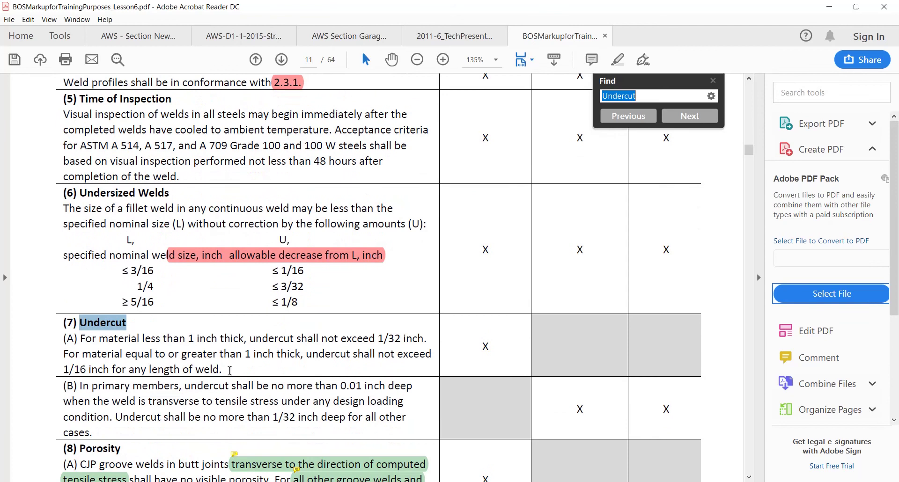
{"action": "scroll", "coordinate": [536, 316], "scroll_direction": "up", "scroll_amount": 7}
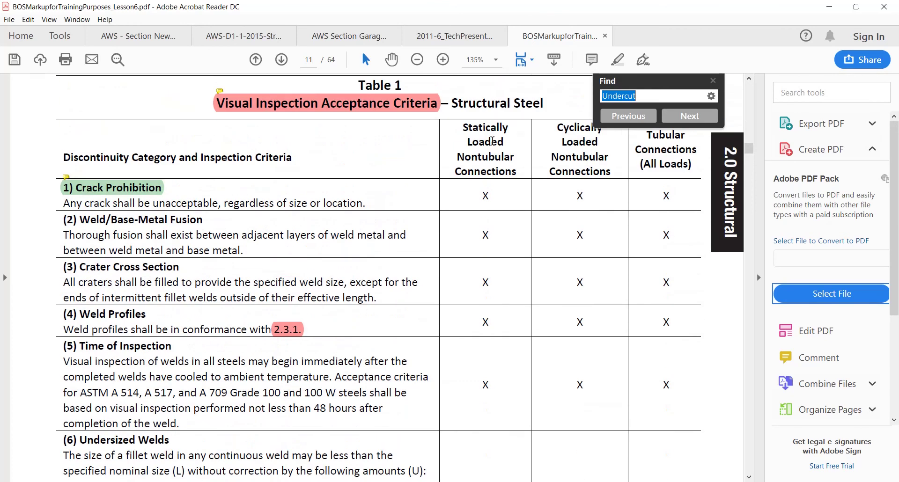
{"action": "left_click_drag", "start_coordinate": [470, 127], "coordinate": [499, 169]}
{"action": "scroll", "coordinate": [498, 267], "scroll_direction": "down", "scroll_amount": 3}
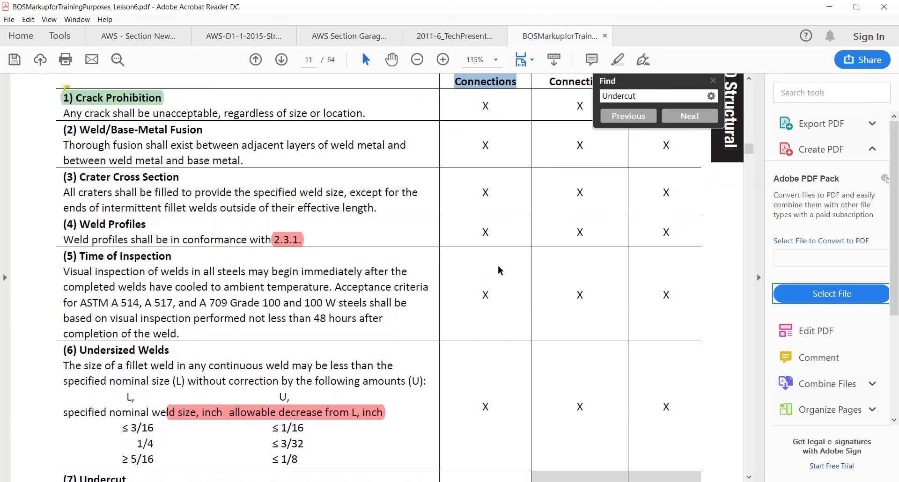
{"action": "scroll", "coordinate": [498, 270], "scroll_direction": "down", "scroll_amount": 10}
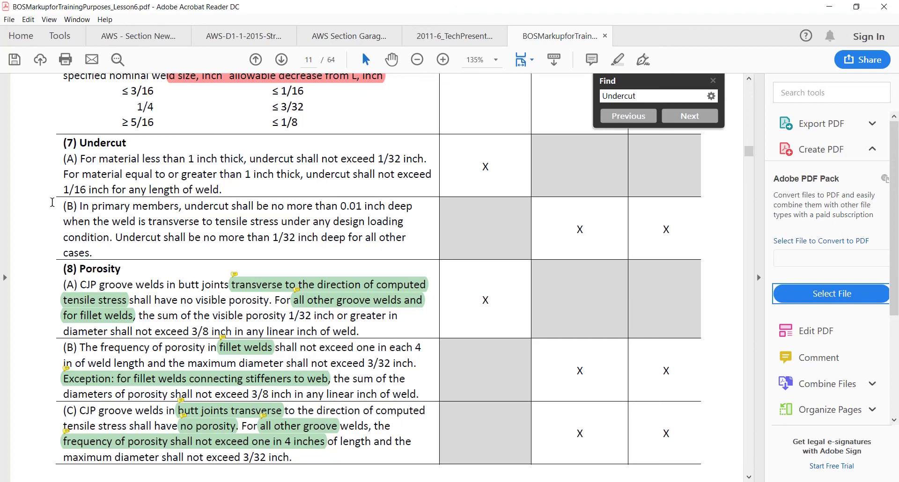
{"action": "left_click_drag", "start_coordinate": [58, 204], "coordinate": [132, 238]}
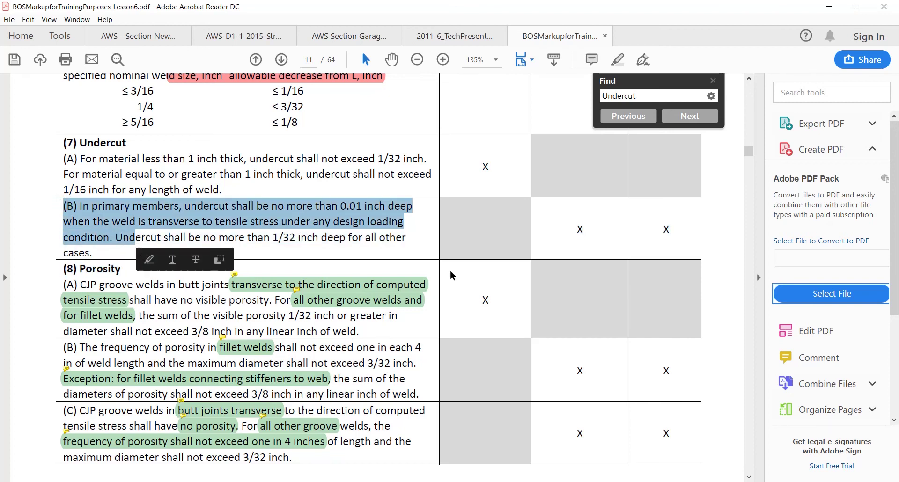
{"action": "scroll", "coordinate": [605, 302], "scroll_direction": "up", "scroll_amount": 10}
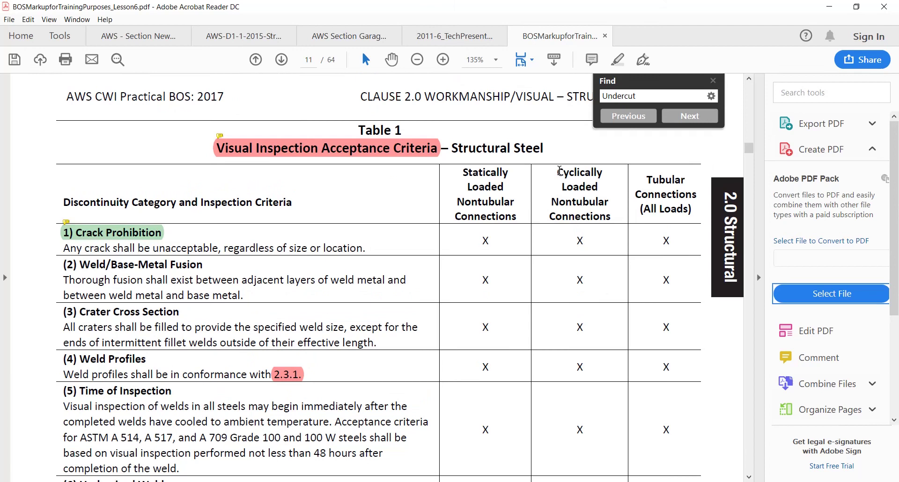
{"action": "left_click_drag", "start_coordinate": [557, 170], "coordinate": [677, 215]}
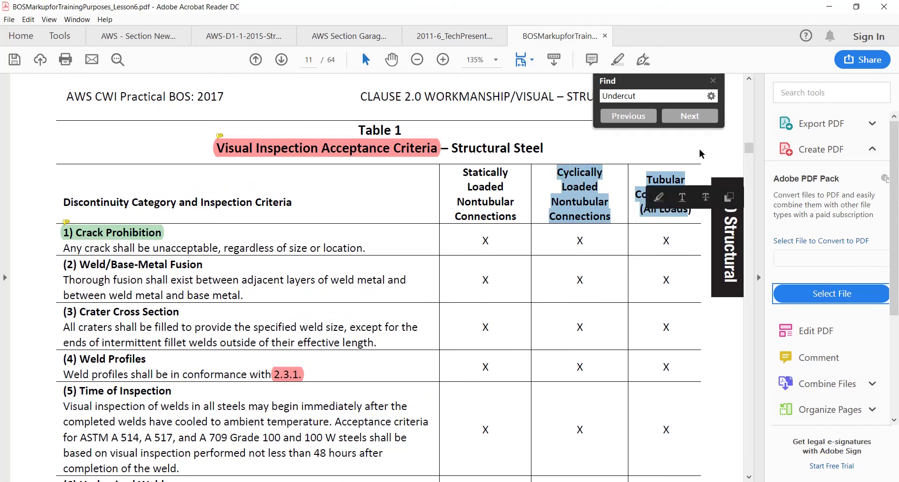
- Step through the undercut matches in row (7) to 'undercutting' in clause 3.1.9.4 on page 16
{"action": "left_click", "coordinate": [700, 117]}
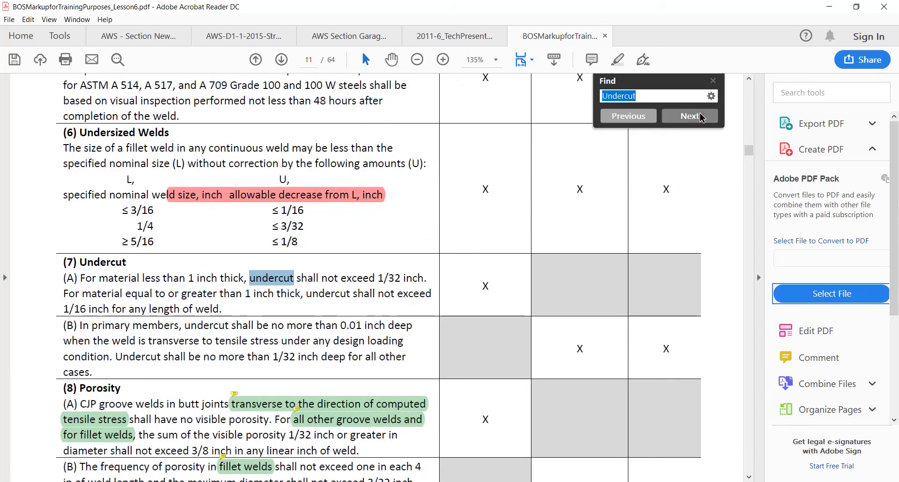
{"action": "left_click", "coordinate": [701, 117]}
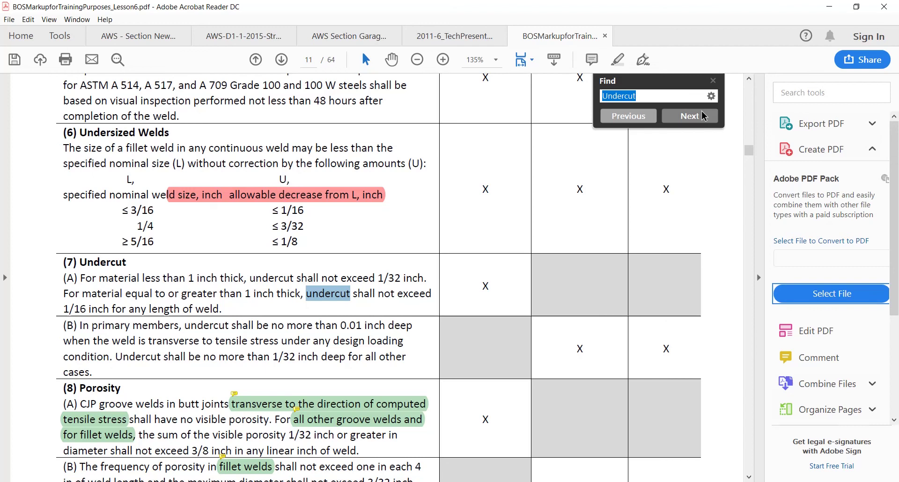
{"action": "left_click", "coordinate": [701, 112]}
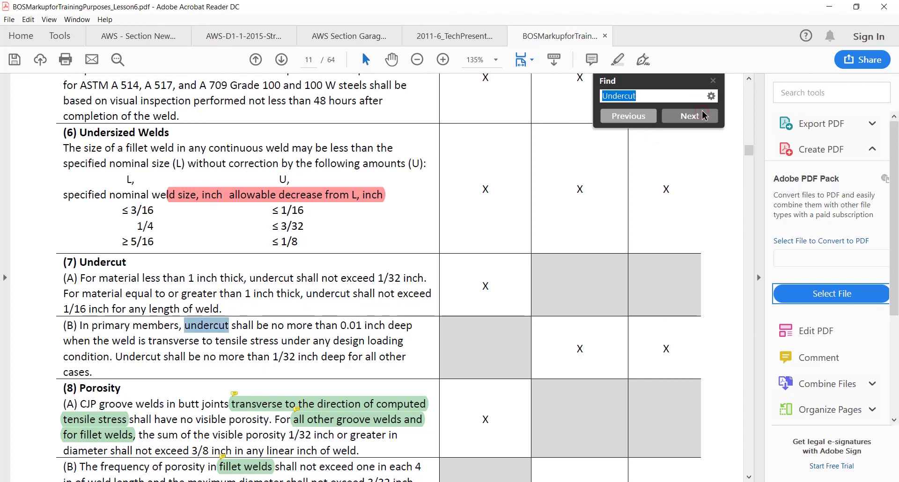
{"action": "left_click", "coordinate": [702, 112]}
{"action": "left_click", "coordinate": [702, 113]}
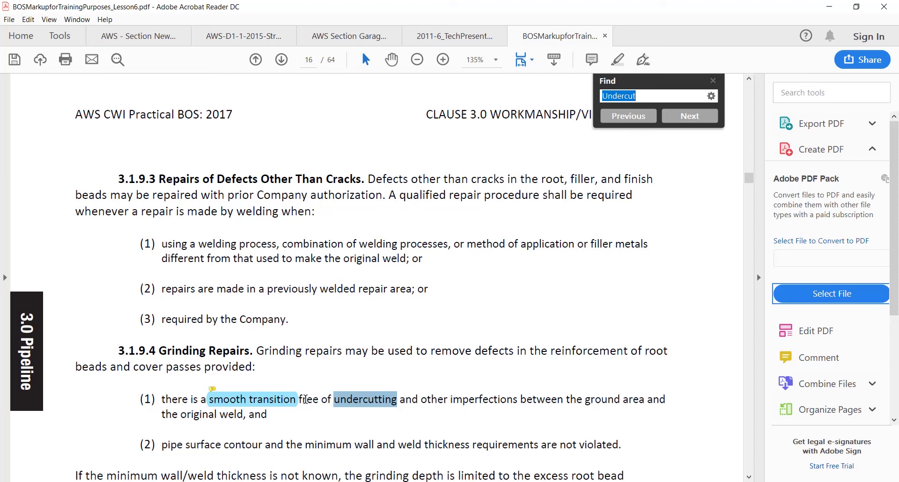
- Select 'free of undercutting' on page 16, then the 3.1.9 and 3.1 Workmanship Requirements headings on page 15
{"action": "left_click_drag", "start_coordinate": [300, 400], "coordinate": [397, 401]}
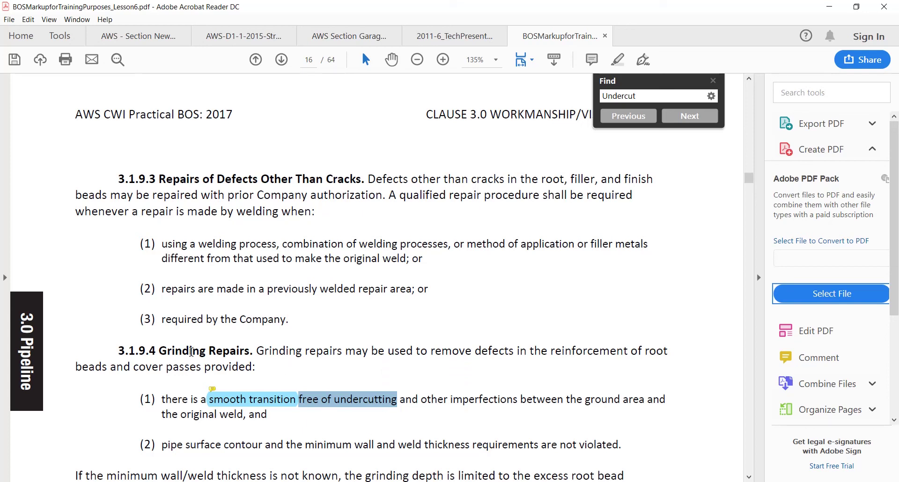
{"action": "scroll", "coordinate": [221, 365], "scroll_direction": "up", "scroll_amount": 7}
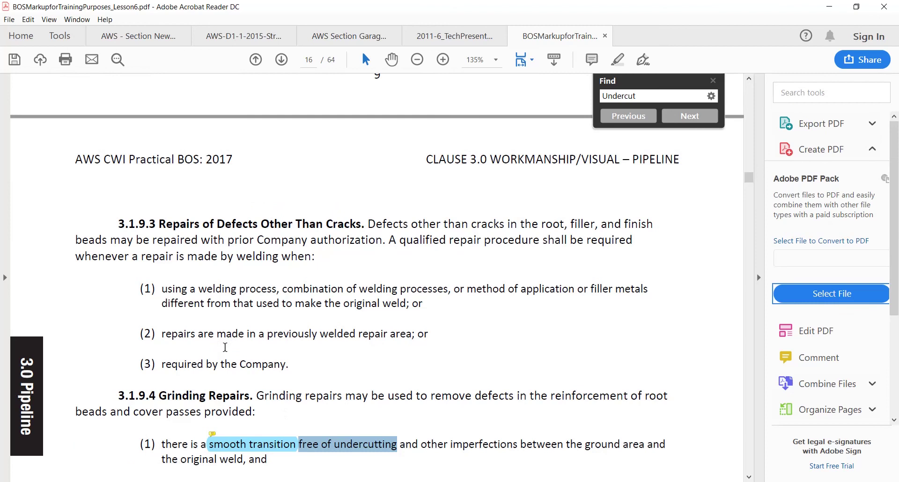
{"action": "scroll", "coordinate": [245, 371], "scroll_direction": "up", "scroll_amount": 5}
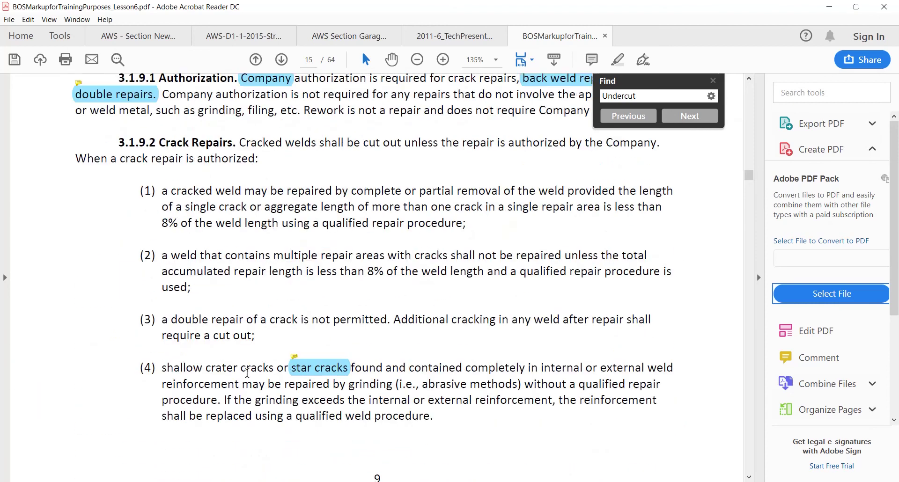
{"action": "scroll", "coordinate": [247, 373], "scroll_direction": "up", "scroll_amount": 1}
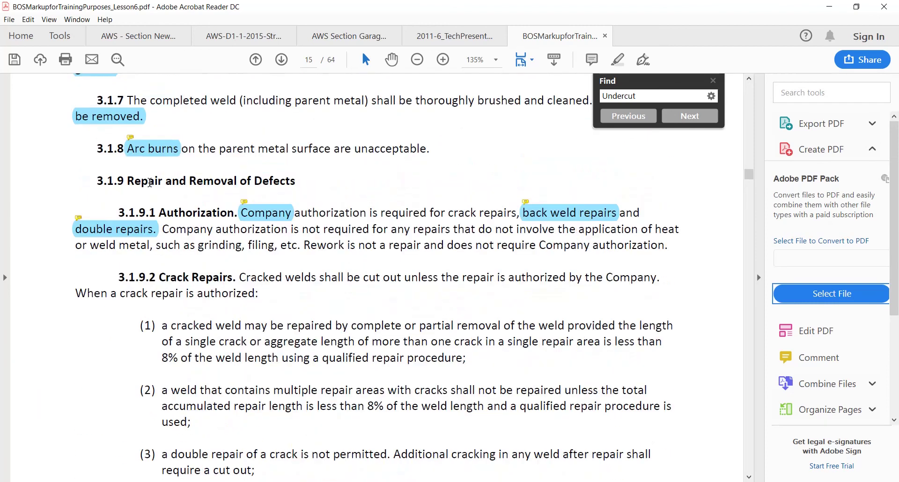
{"action": "left_click_drag", "start_coordinate": [128, 180], "coordinate": [311, 180]}
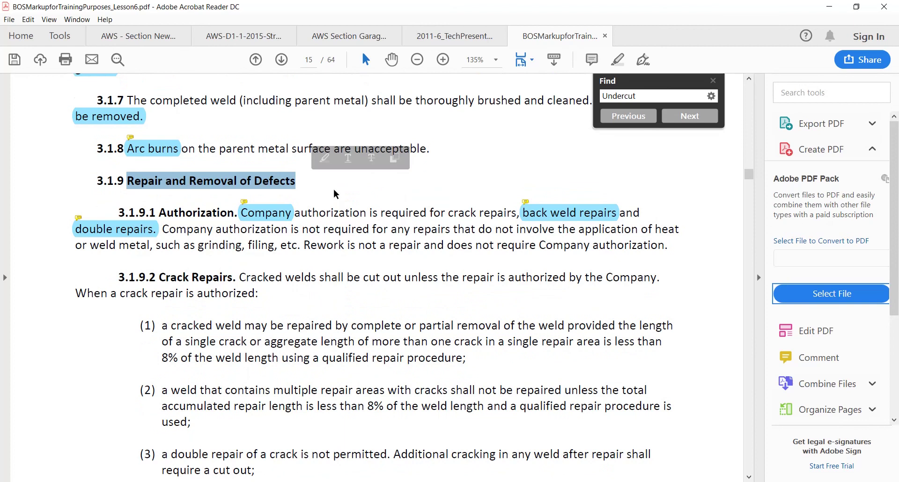
{"action": "scroll", "coordinate": [169, 264], "scroll_direction": "up", "scroll_amount": 1}
{"action": "scroll", "coordinate": [170, 264], "scroll_direction": "up", "scroll_amount": 6}
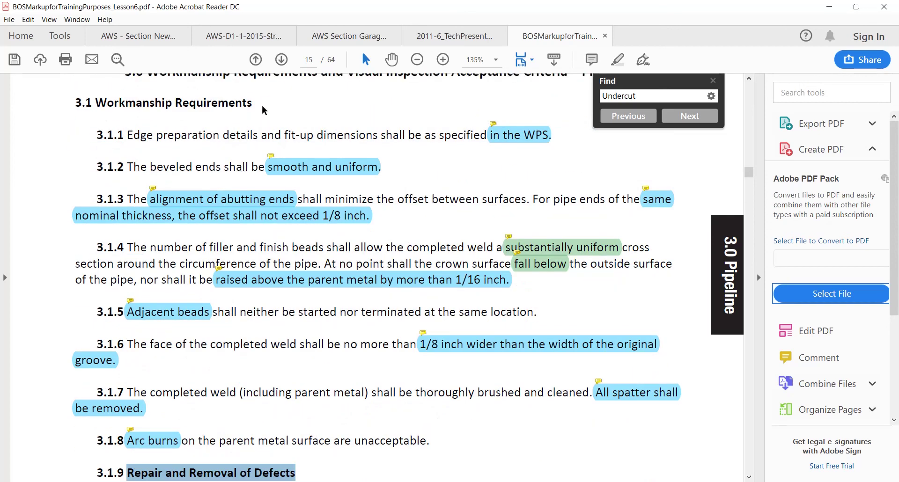
{"action": "left_click_drag", "start_coordinate": [255, 103], "coordinate": [118, 111]}
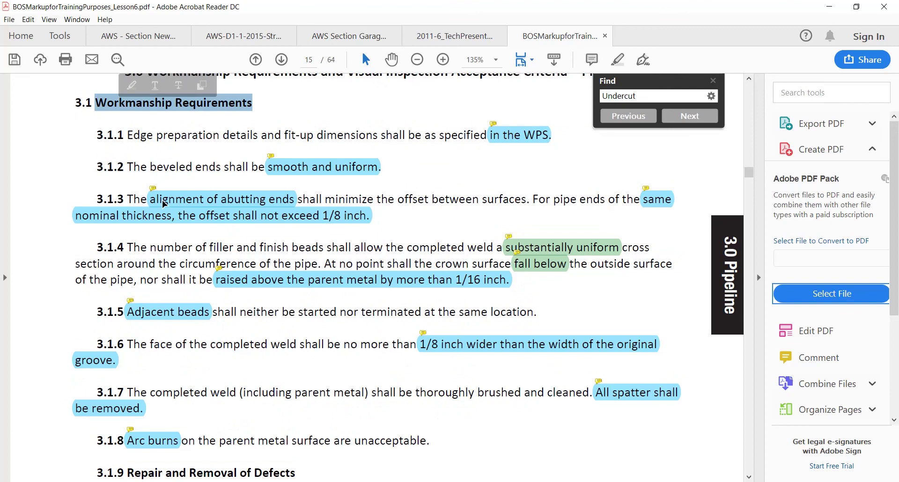
- Advance to 'Undercutting' in heading 3.2.7 and reread the surrounding clause 3 acceptance criteria
{"action": "left_click", "coordinate": [690, 116]}
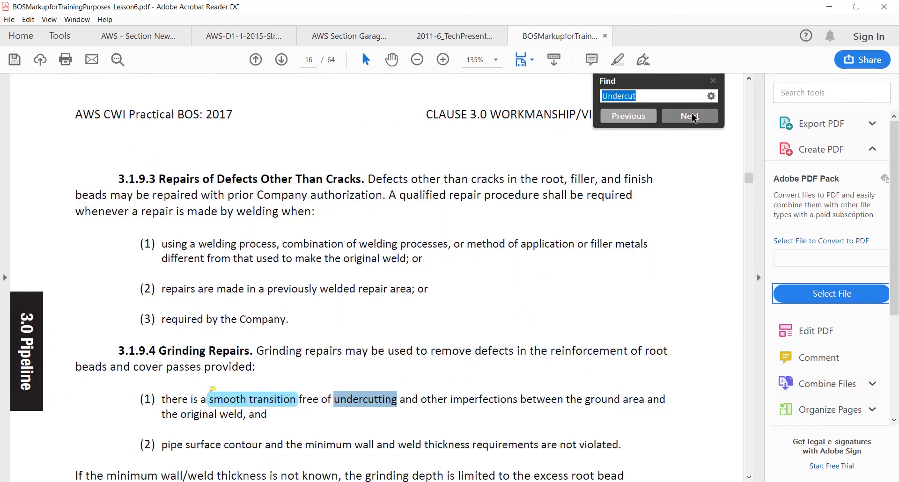
{"action": "left_click", "coordinate": [693, 118]}
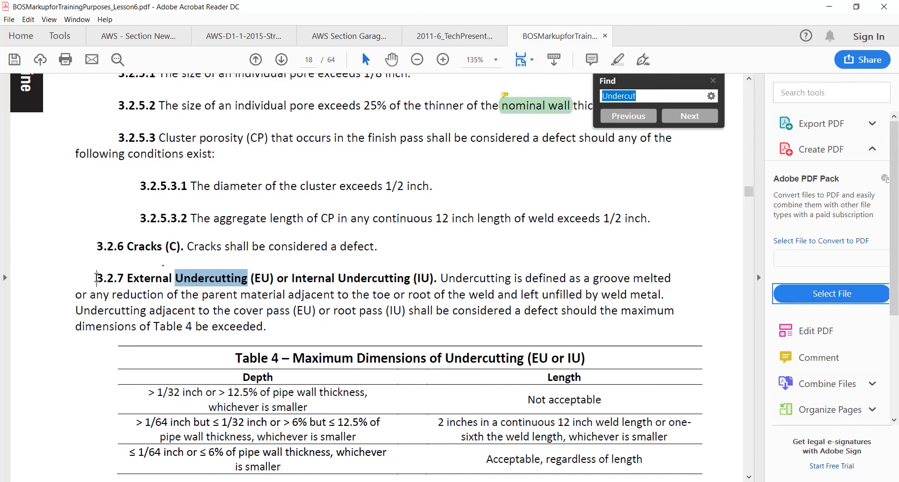
{"action": "left_click_drag", "start_coordinate": [97, 279], "coordinate": [126, 278]}
{"action": "scroll", "coordinate": [172, 261], "scroll_direction": "up", "scroll_amount": 9}
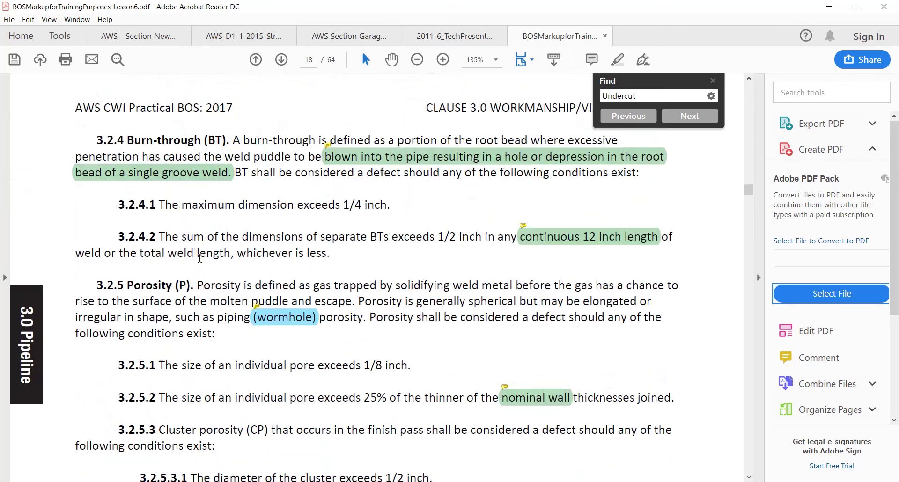
{"action": "scroll", "coordinate": [206, 271], "scroll_direction": "up", "scroll_amount": 13}
{"action": "scroll", "coordinate": [231, 292], "scroll_direction": "up", "scroll_amount": 15}
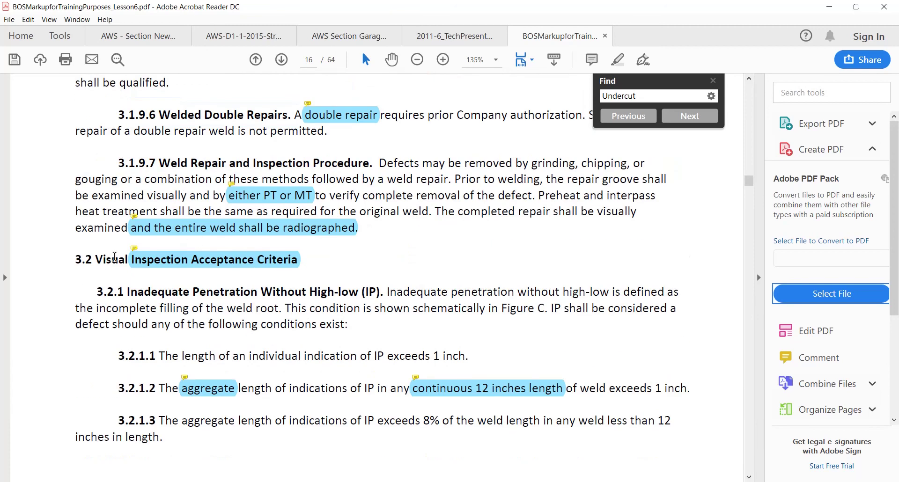
{"action": "scroll", "coordinate": [644, 303], "scroll_direction": "down", "scroll_amount": 20}
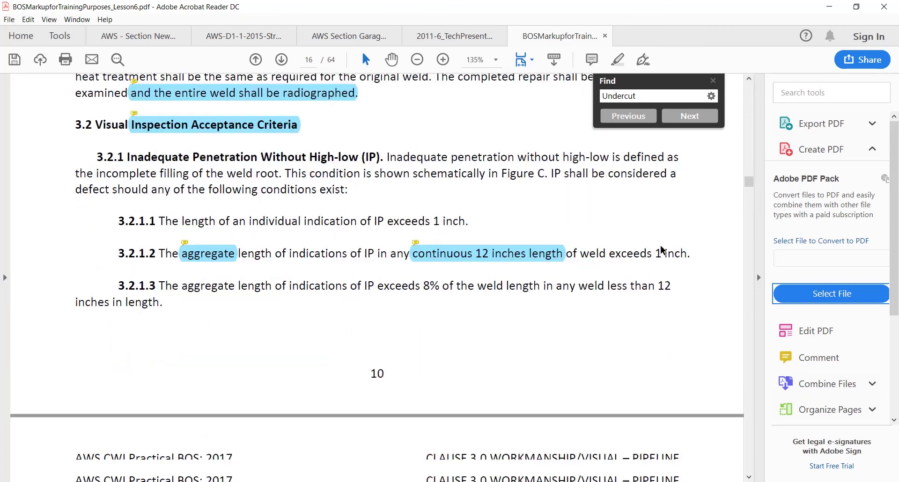
{"action": "scroll", "coordinate": [627, 295], "scroll_direction": "down", "scroll_amount": 15}
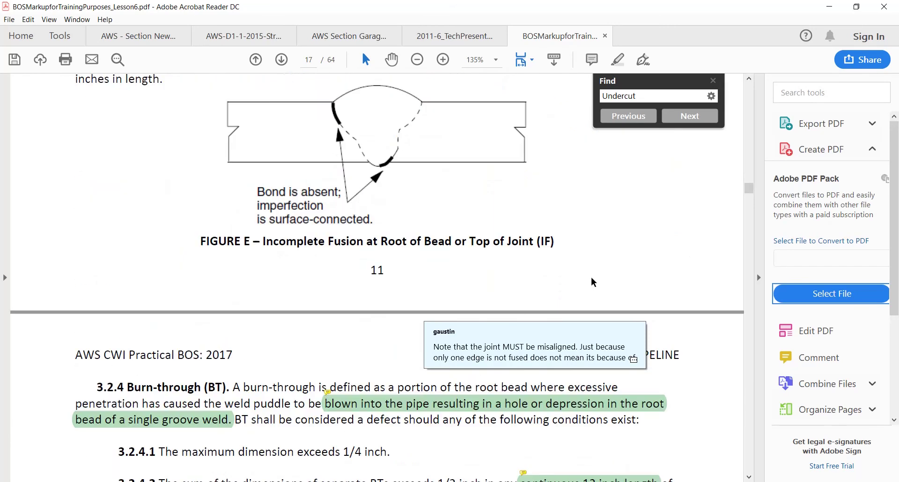
{"action": "scroll", "coordinate": [583, 279], "scroll_direction": "down", "scroll_amount": 4}
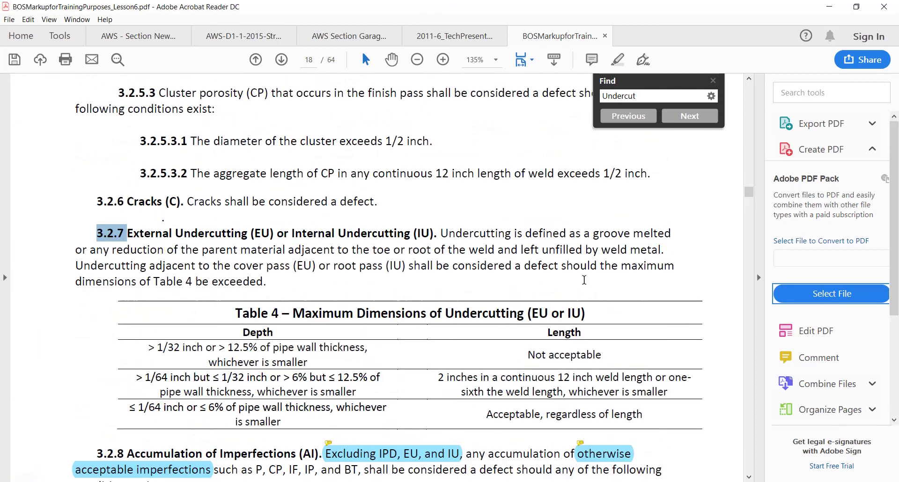
- Continue through the Undercutting matches and the Table 4 title to Undercut in clause 4.2.2 on page 20
{"action": "left_click", "coordinate": [684, 117]}
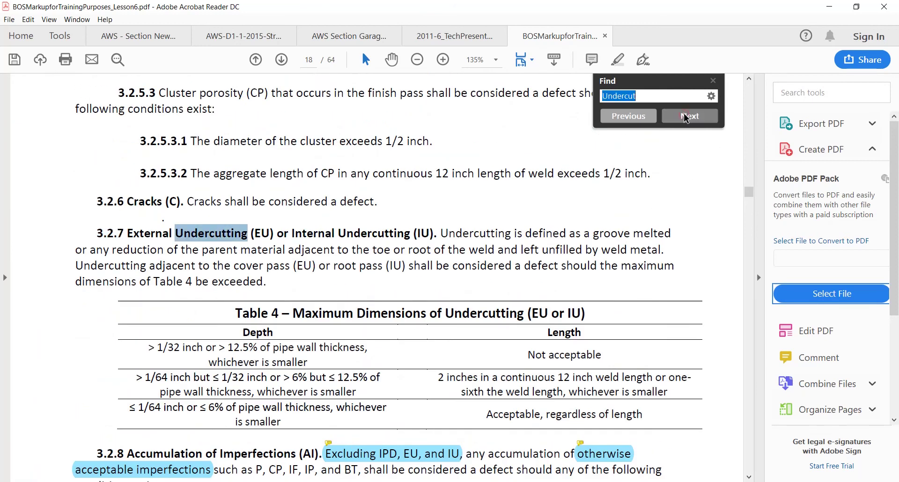
{"action": "left_click", "coordinate": [684, 117]}
{"action": "left_click", "coordinate": [684, 118]}
{"action": "left_click", "coordinate": [684, 117]}
{"action": "left_click", "coordinate": [684, 117]}
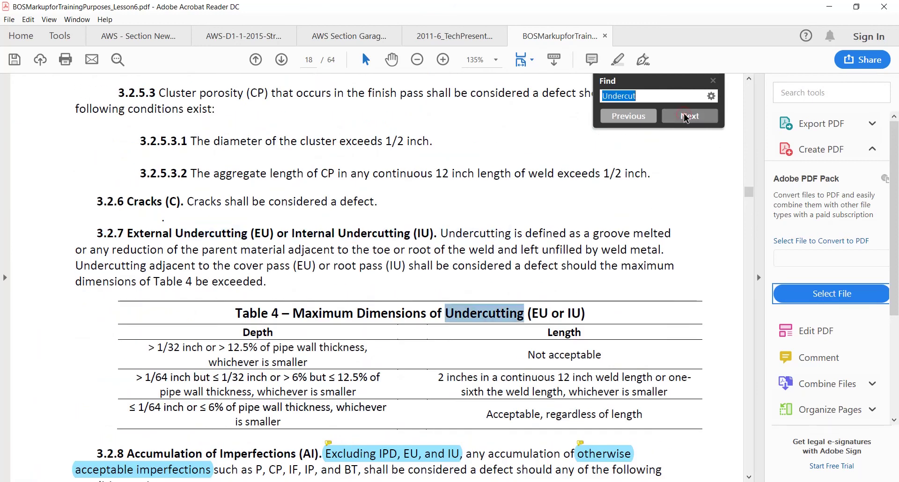
{"action": "left_click", "coordinate": [684, 117]}
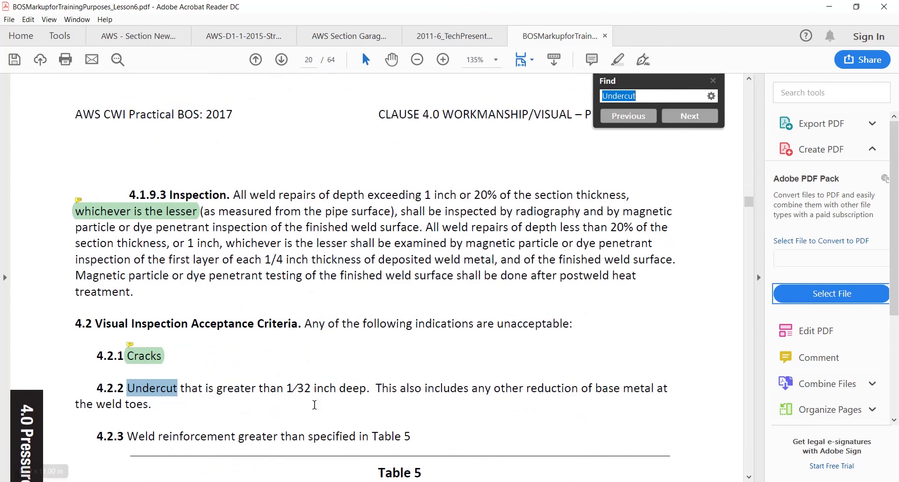
- Select and clear text in clause 4.2, then move to the undercut match in clause 5.4.1.2 on page 28
{"action": "left_click_drag", "start_coordinate": [92, 324], "coordinate": [297, 324]}
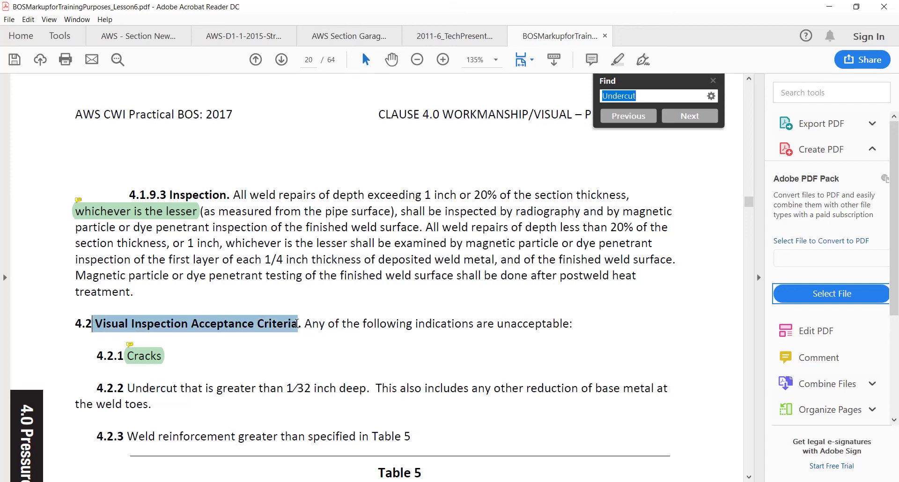
{"action": "left_click", "coordinate": [210, 401]}
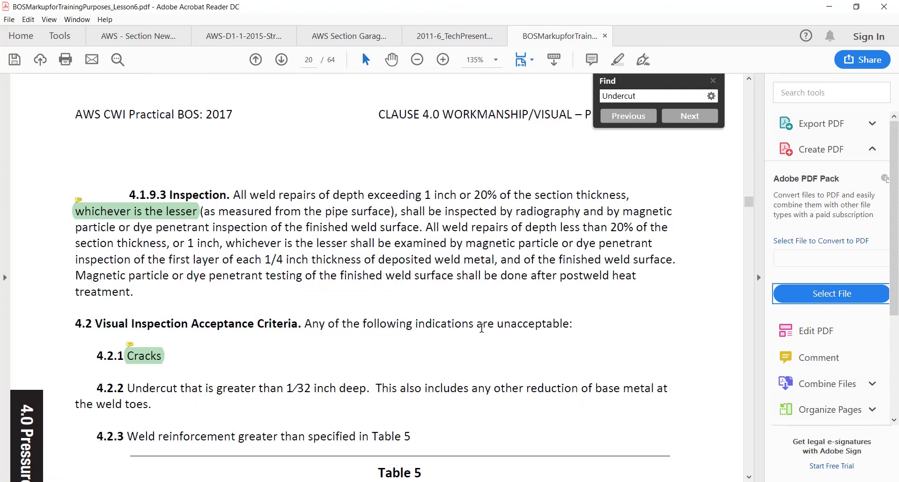
{"action": "left_click_drag", "start_coordinate": [482, 328], "coordinate": [569, 328]}
{"action": "left_click", "coordinate": [527, 365]}
{"action": "left_click", "coordinate": [701, 116]}
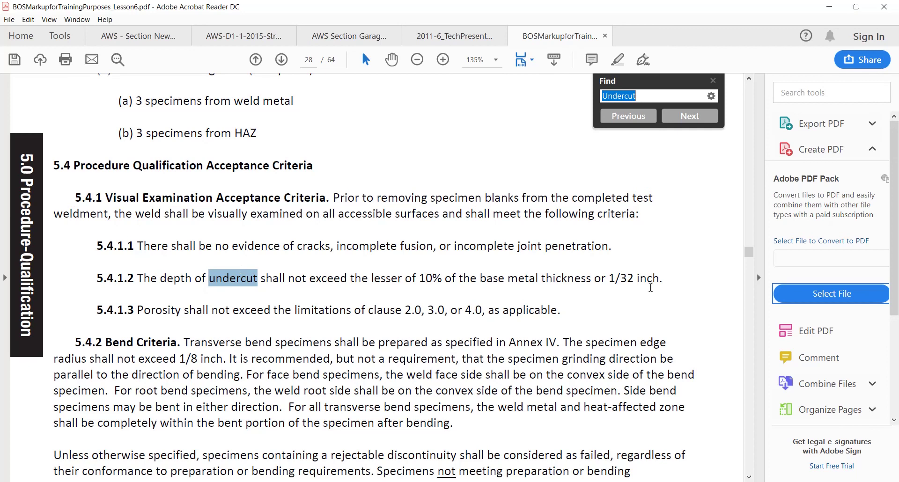
- Select and then deselect the clause 5.4.1.2 sentence on page 28
{"action": "left_click_drag", "start_coordinate": [663, 282], "coordinate": [137, 280]}
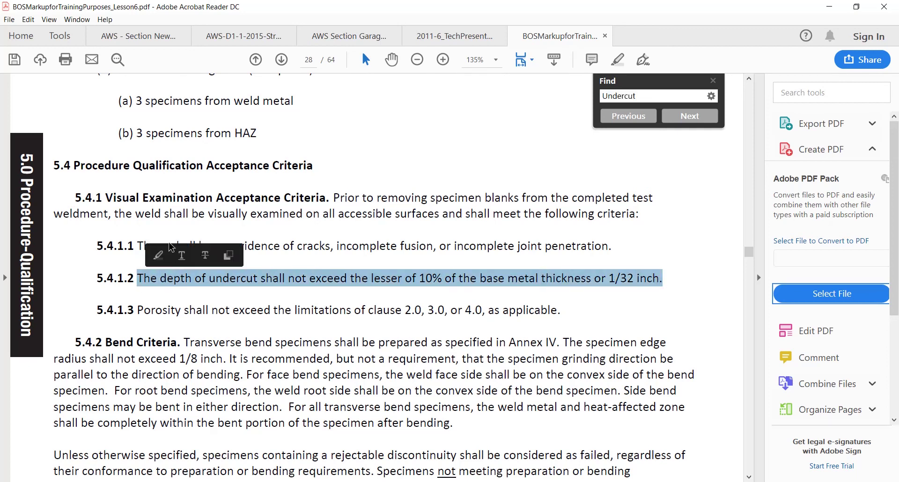
{"action": "left_click_drag", "start_coordinate": [71, 168], "coordinate": [119, 168]}
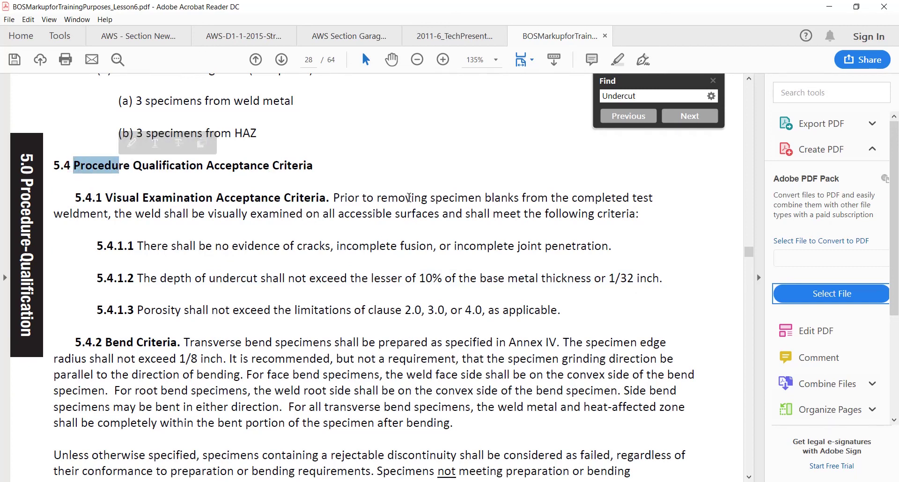
- Check clause 6.4 around the page 36 match, then advance to the EU undercut entry in Annex V on page 49
{"action": "left_click", "coordinate": [695, 119]}
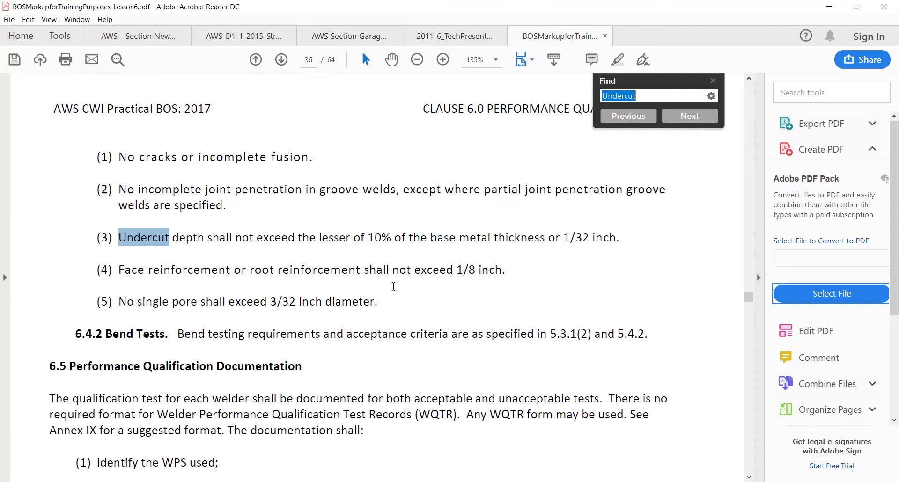
{"action": "scroll", "coordinate": [396, 287], "scroll_direction": "up", "scroll_amount": 5}
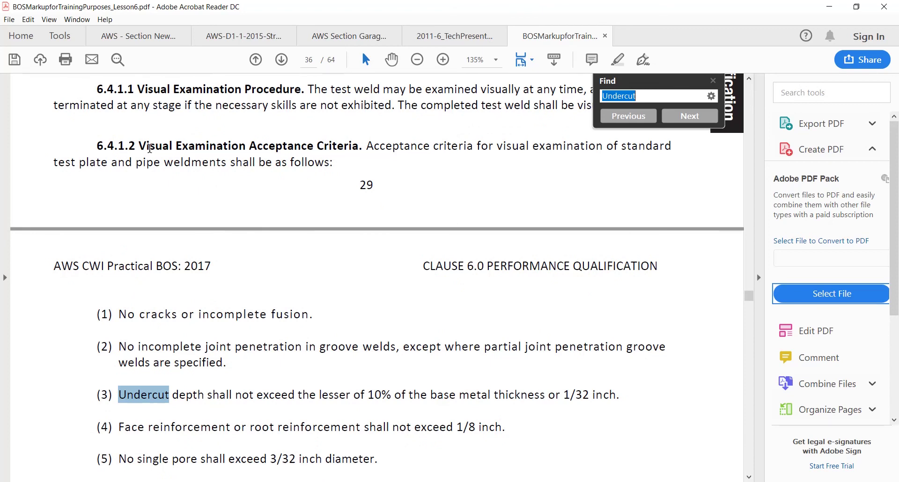
{"action": "scroll", "coordinate": [186, 153], "scroll_direction": "up", "scroll_amount": 4}
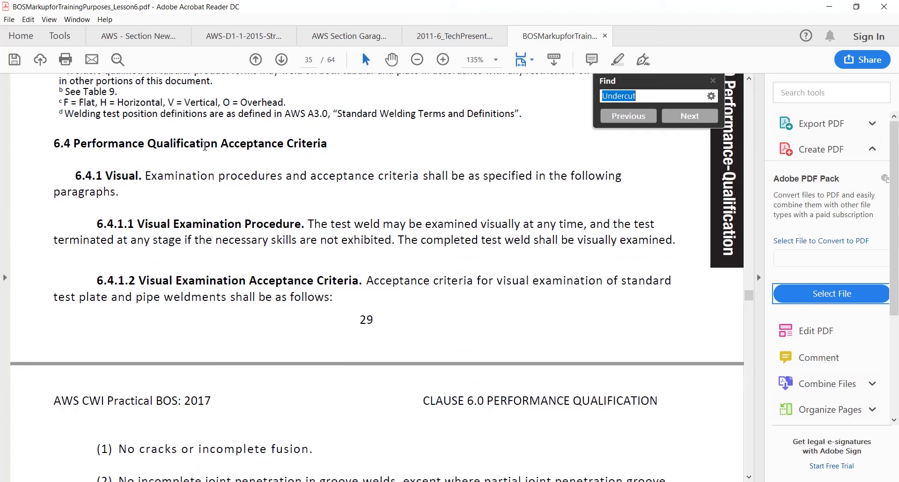
{"action": "scroll", "coordinate": [361, 164], "scroll_direction": "up", "scroll_amount": 20}
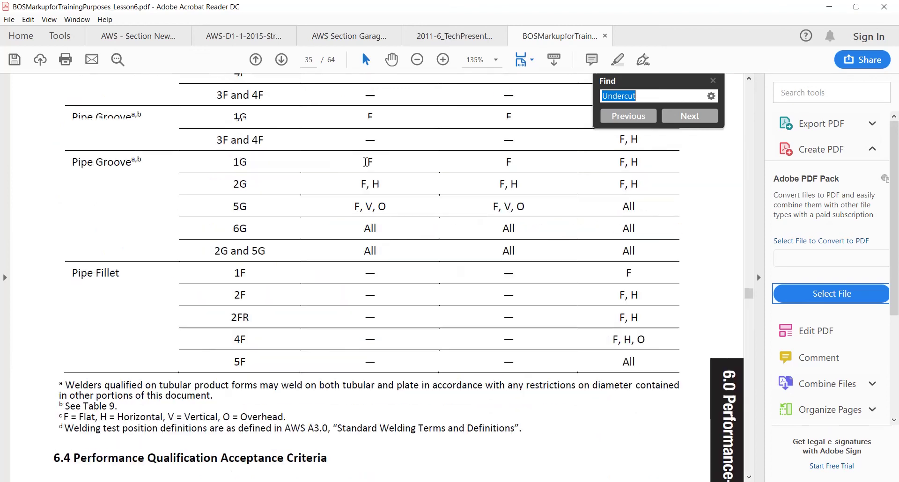
{"action": "scroll", "coordinate": [367, 169], "scroll_direction": "up", "scroll_amount": 8}
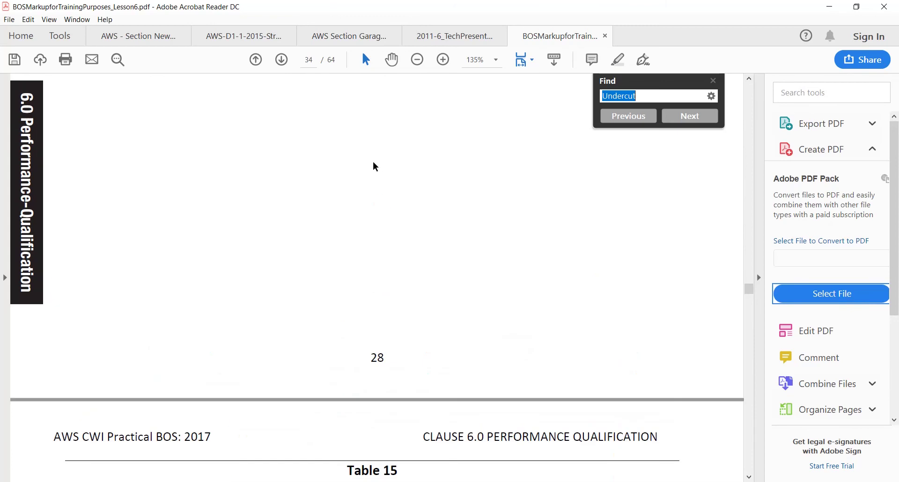
{"action": "triple_click", "coordinate": [413, 431]}
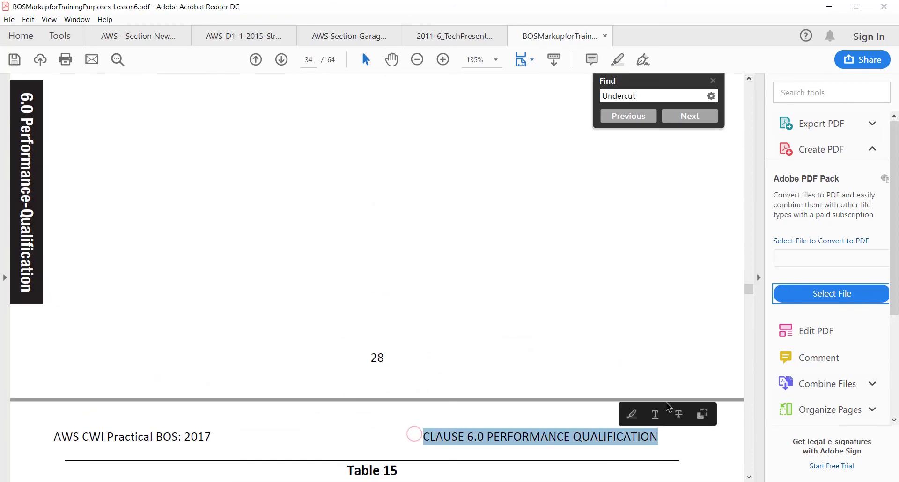
{"action": "left_click", "coordinate": [687, 117]}
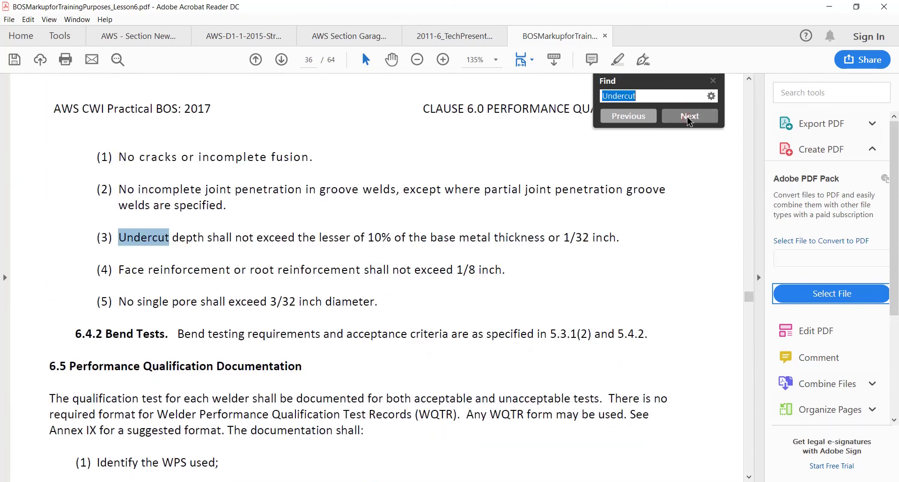
{"action": "left_click", "coordinate": [688, 118]}
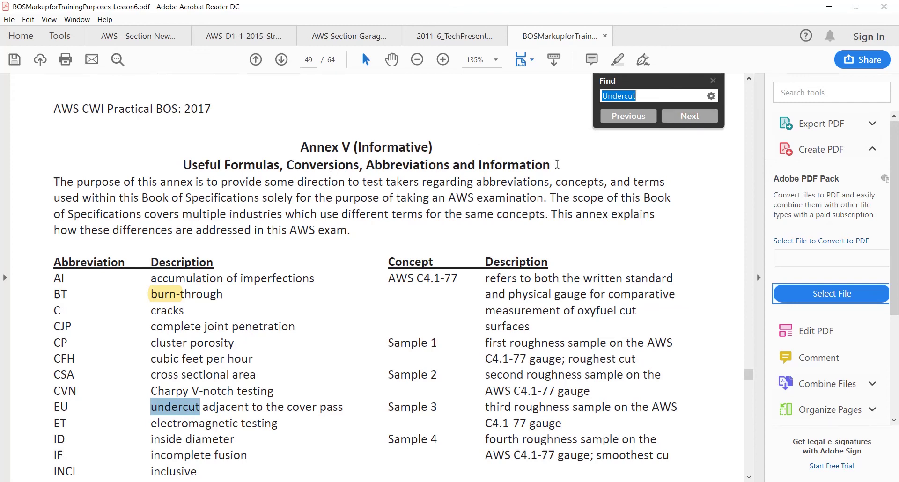
- Step past the IU row and the page 6 List of Tables, wrapping to clause 2.3.1.2 on page 10
{"action": "left_click", "coordinate": [697, 120]}
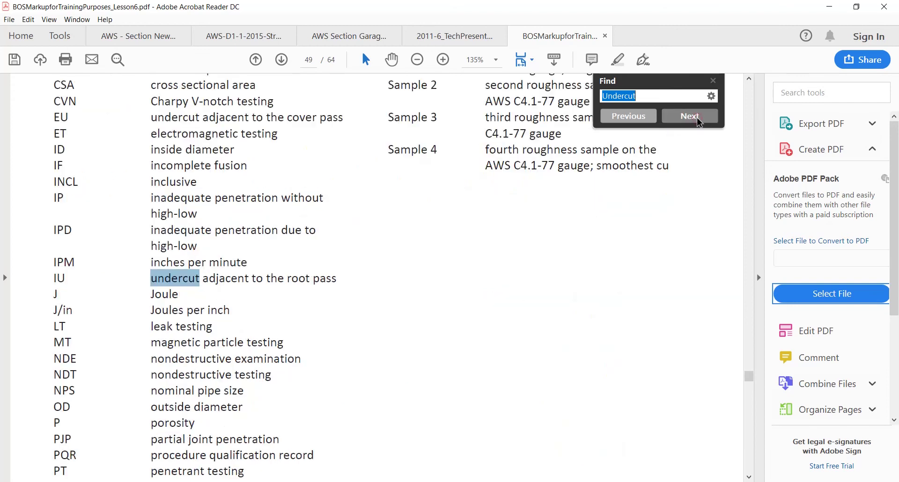
{"action": "left_click", "coordinate": [698, 117]}
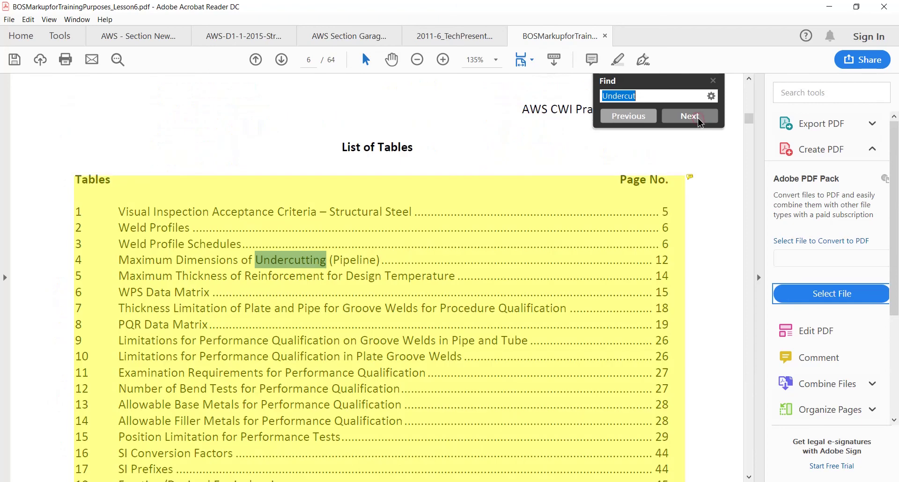
{"action": "left_click", "coordinate": [697, 118]}
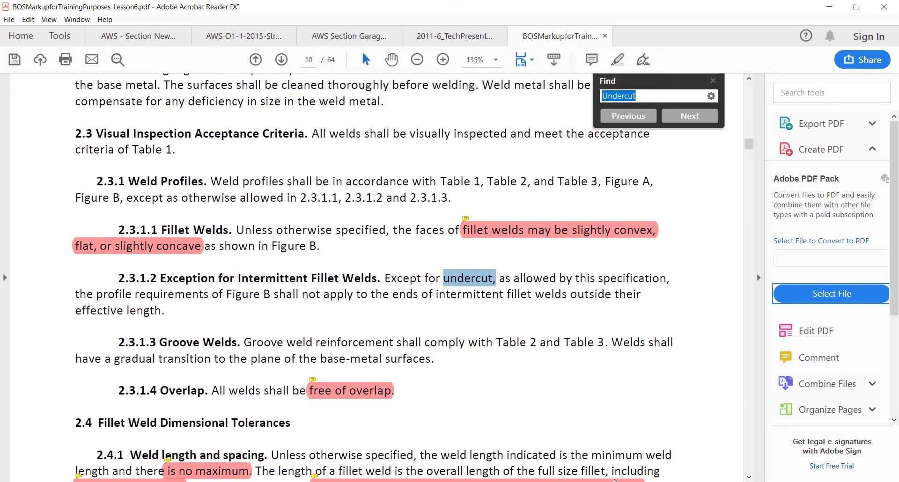
- Close the Find box with page 10 in view, then show the hidden system tray icons
{"action": "mouse_move", "coordinate": [611, 478]}
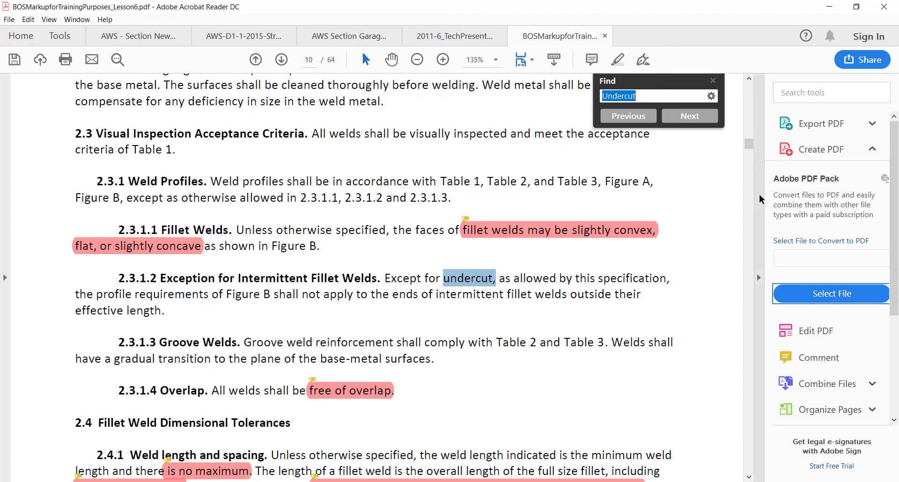
{"action": "left_click", "coordinate": [713, 81]}
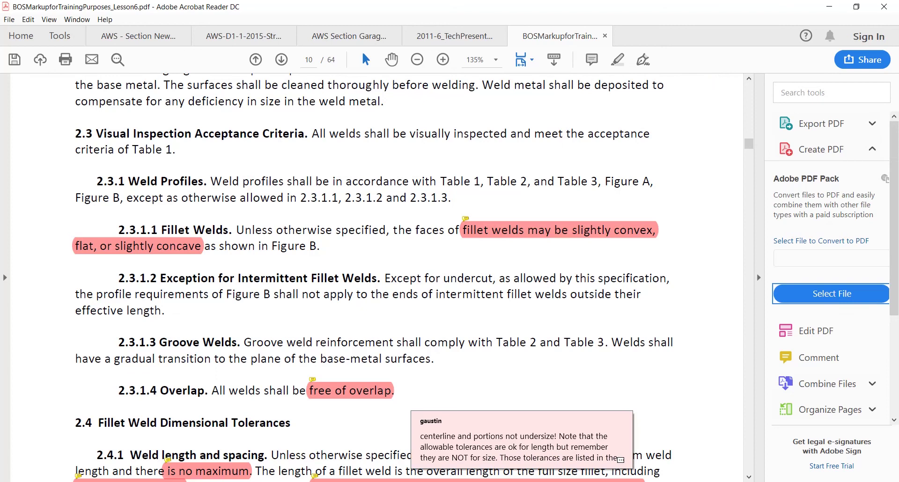
{"action": "left_click", "coordinate": [766, 481]}
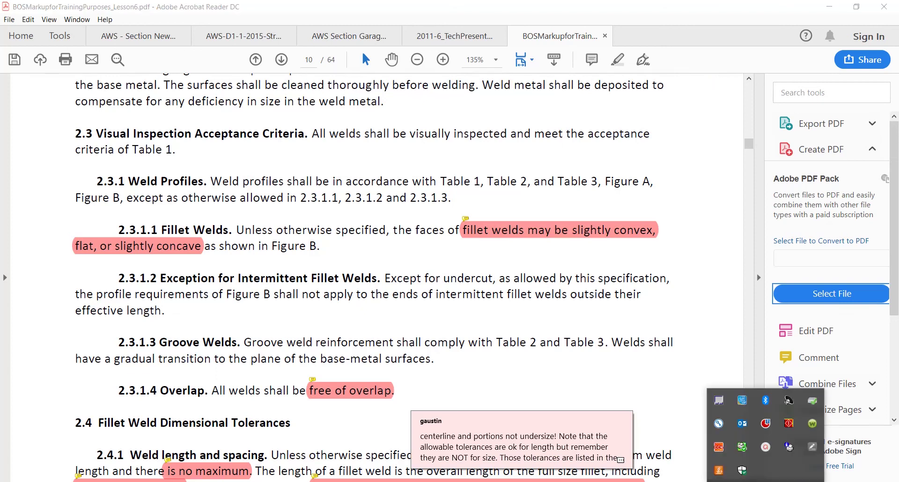